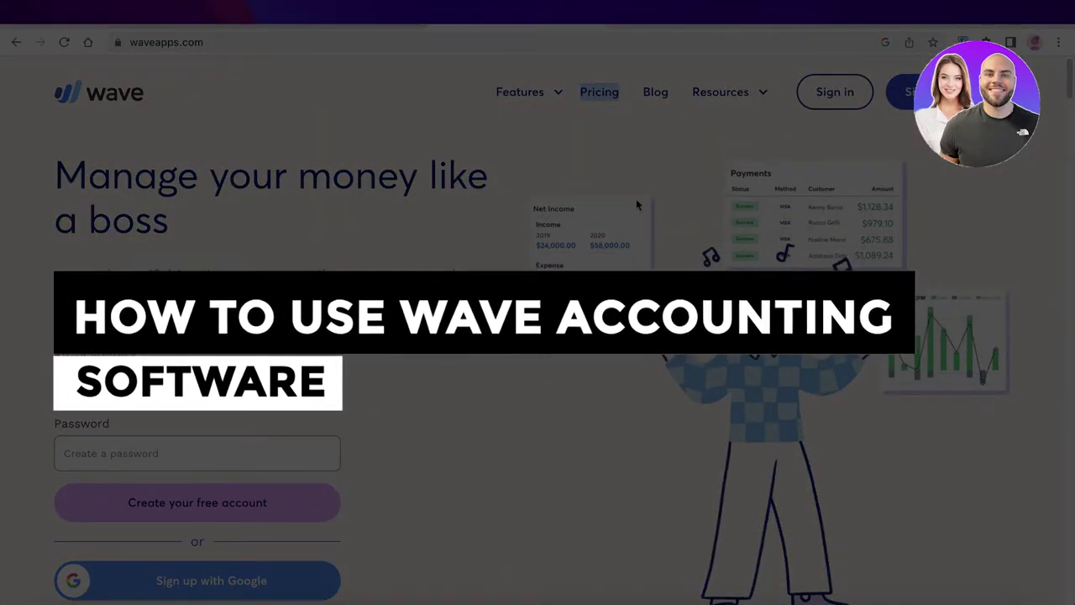
Look through the Wave homepage's overview of tools, feature categories and supported business types.
left_click(685, 155)
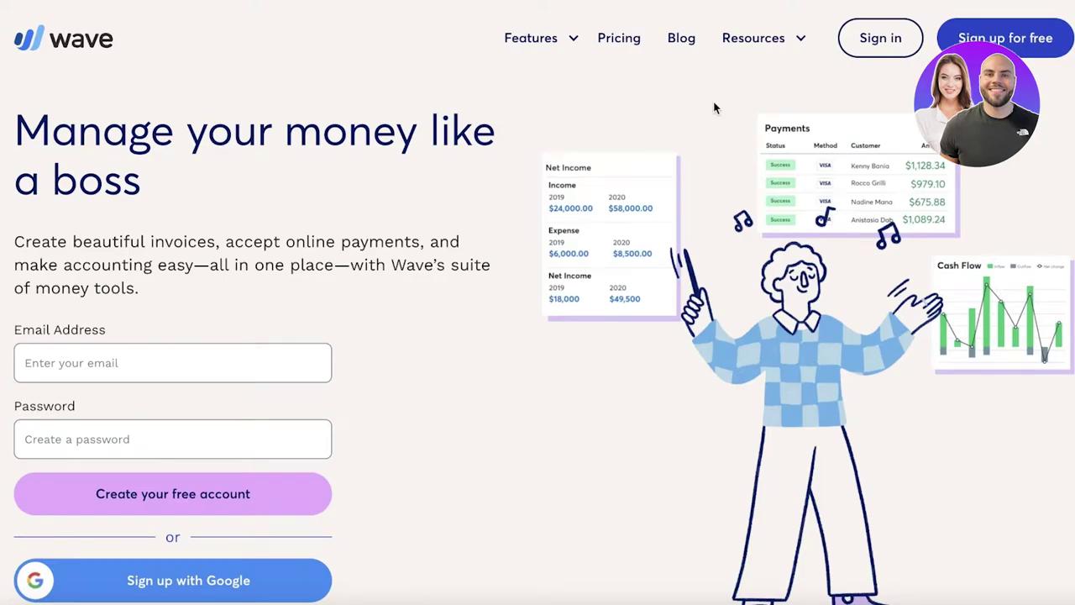
scroll(715, 108, "down", 6)
scroll(656, 145, "down", 1)
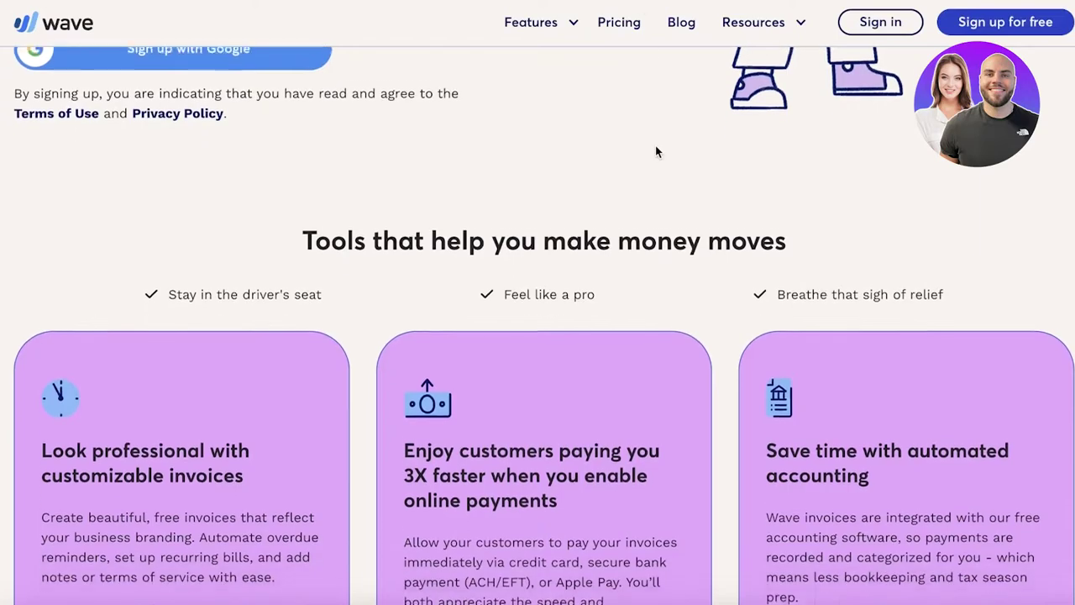
scroll(655, 142, "down", 5)
scroll(655, 142, "up", 3)
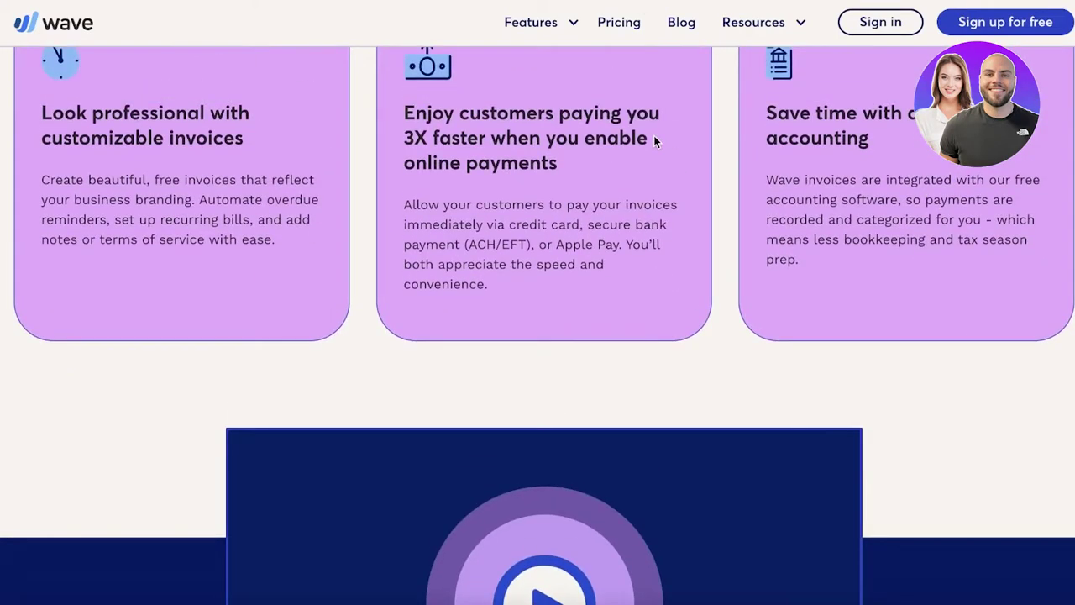
scroll(654, 142, "down", 5)
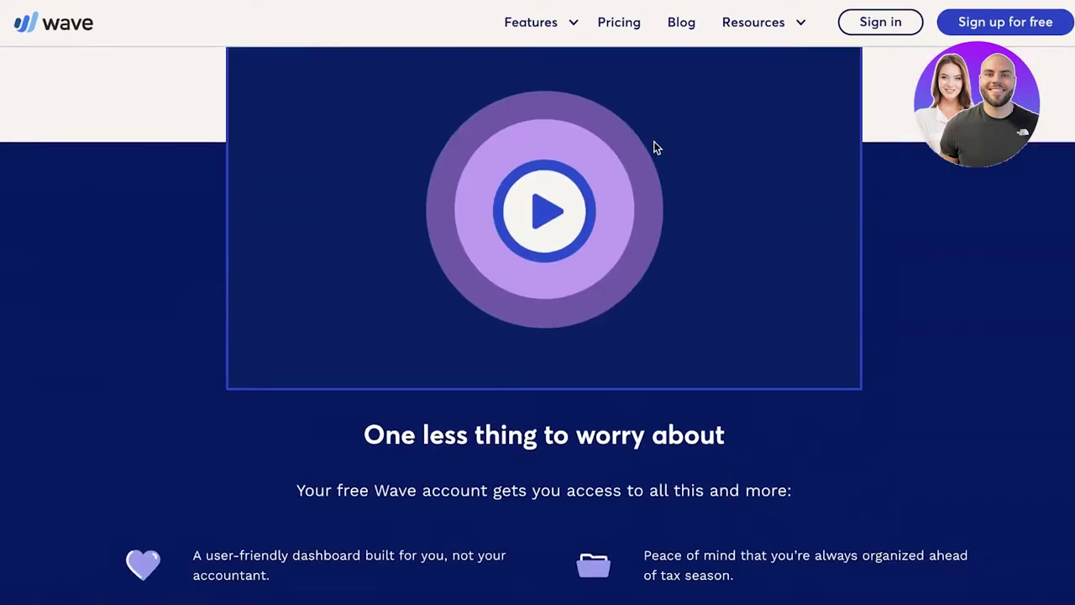
scroll(899, 144, "down", 8)
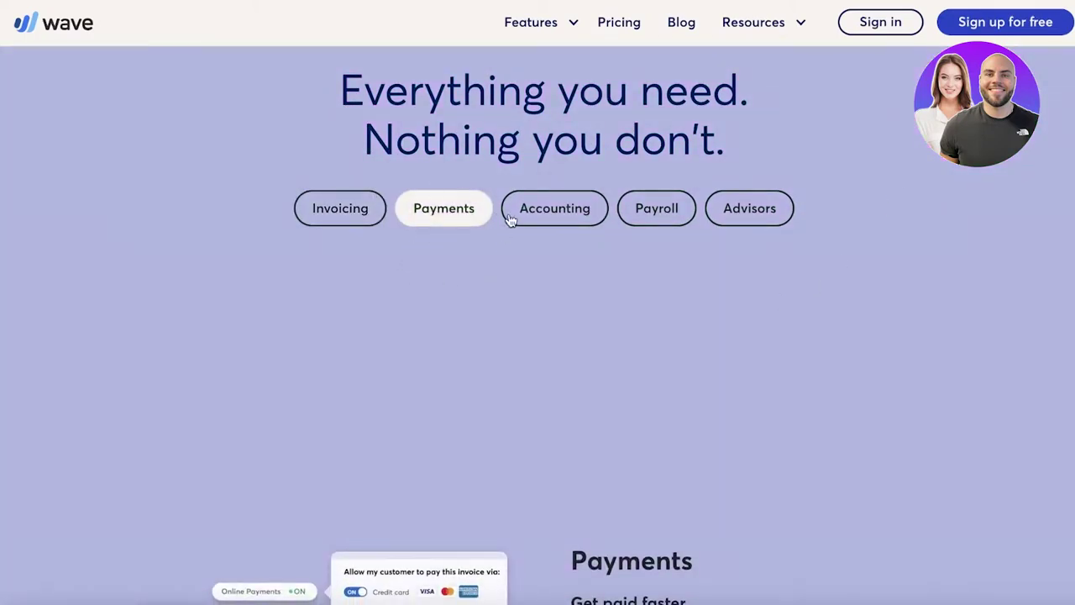
scroll(711, 209, "down", 4)
scroll(827, 202, "down", 10)
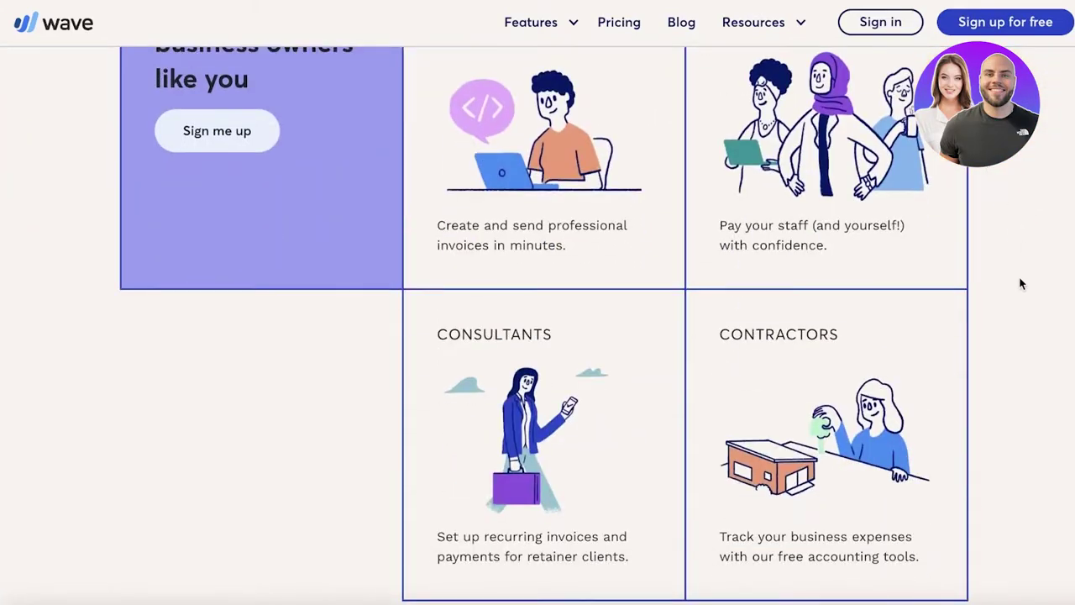
Review the homepage's cost overview for Invoicing, Accounting, Payments, Payroll and Advisors, along with the feature section.
scroll(1010, 271, "down", 8)
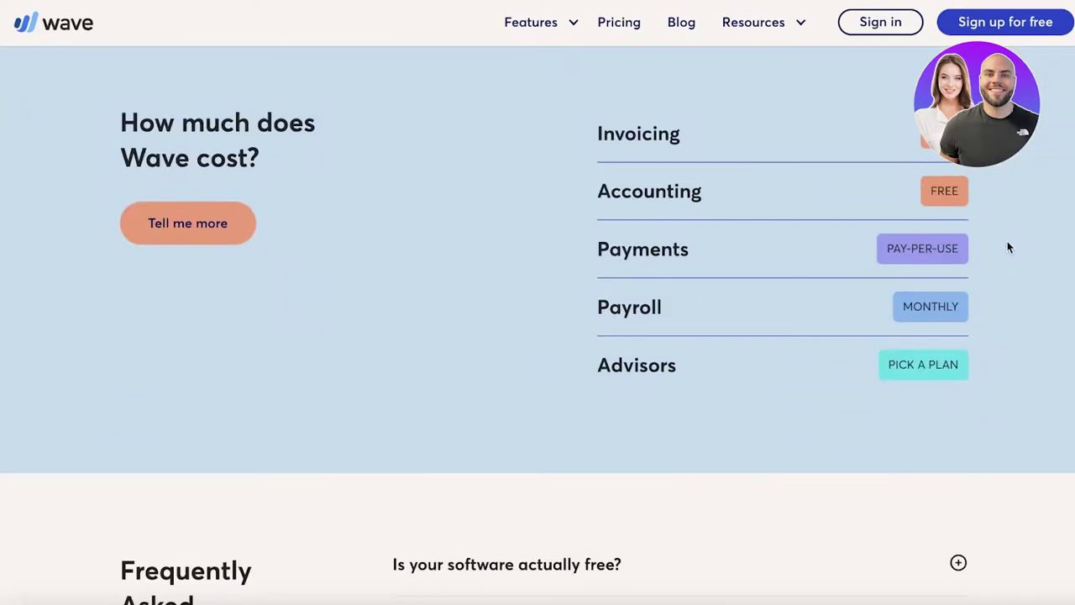
scroll(1008, 242, "up", 7)
scroll(1015, 232, "down", 9)
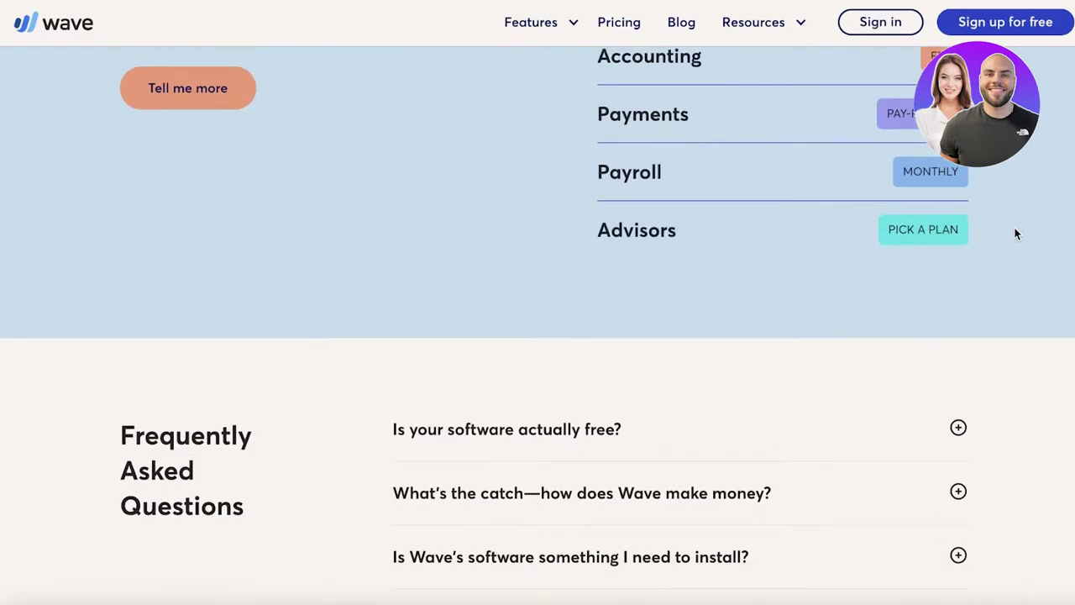
scroll(1015, 233, "up", 6)
scroll(1017, 234, "down", 3)
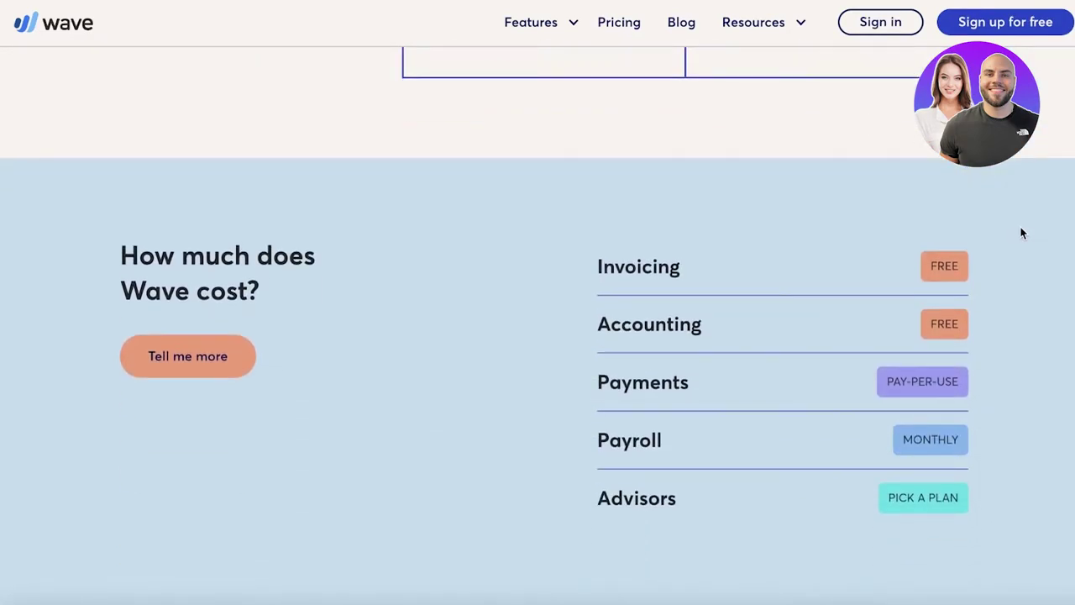
scroll(1027, 240, "down", 1)
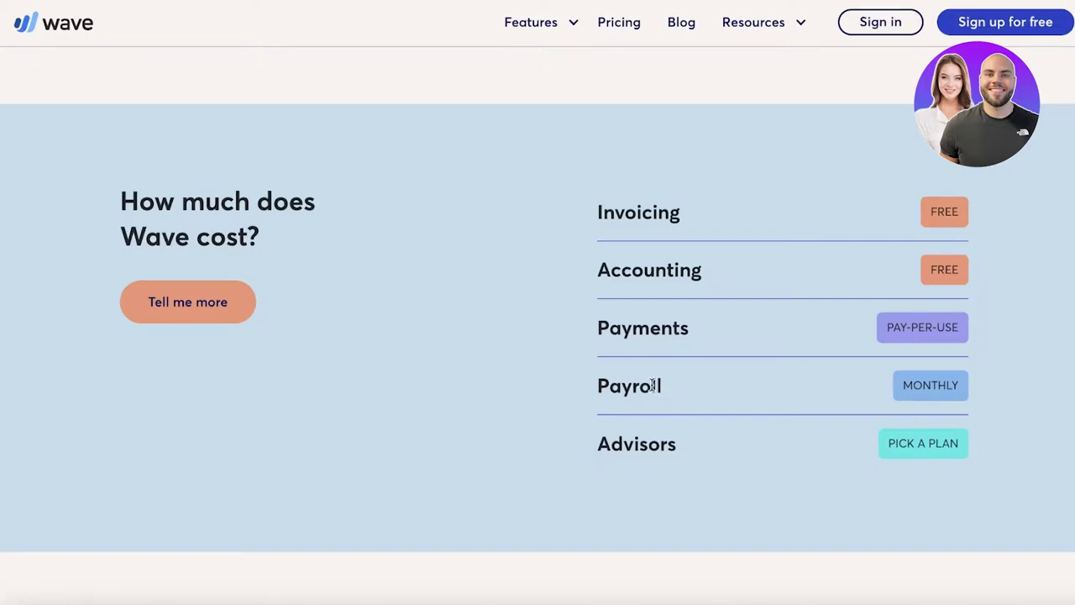
scroll(623, 332, "down", 1)
scroll(621, 334, "down", 4)
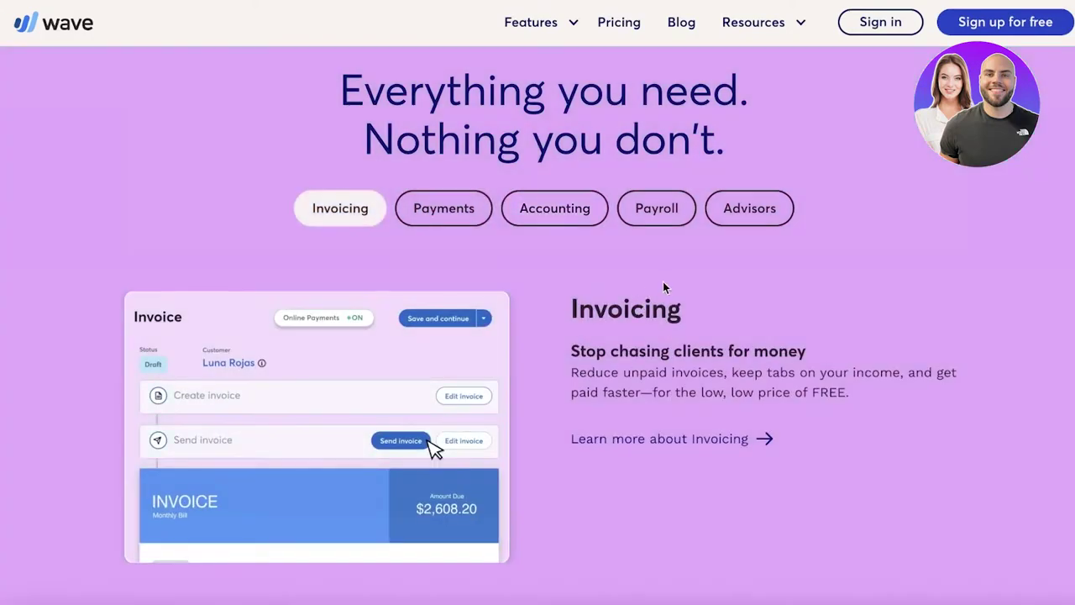
scroll(664, 281, "up", 5)
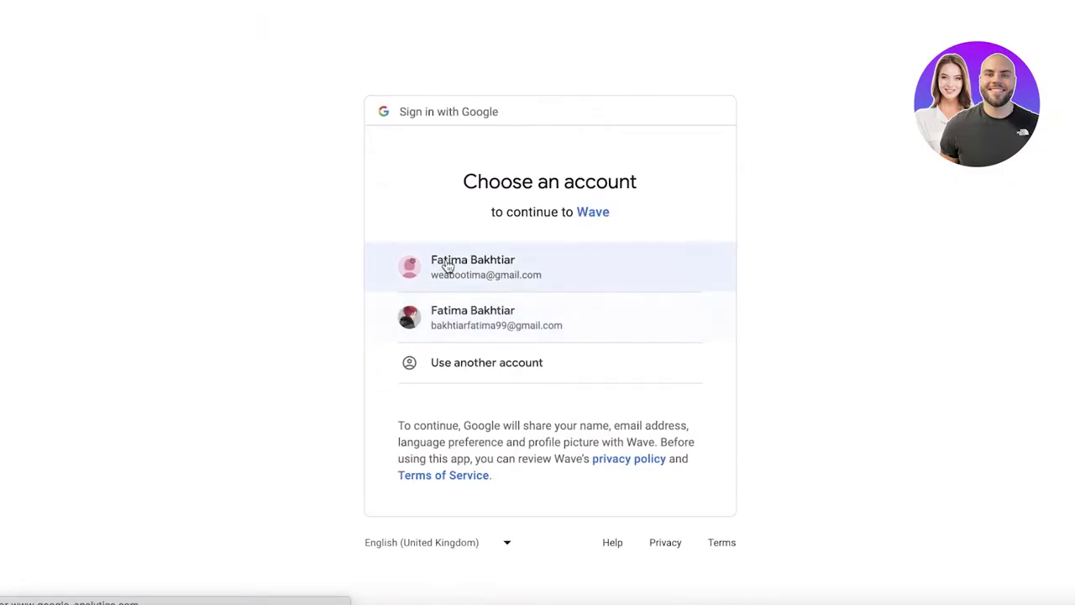
Sign in to Wave with the first listed Google account and accept the updated Terms of Use.
left_click(446, 263)
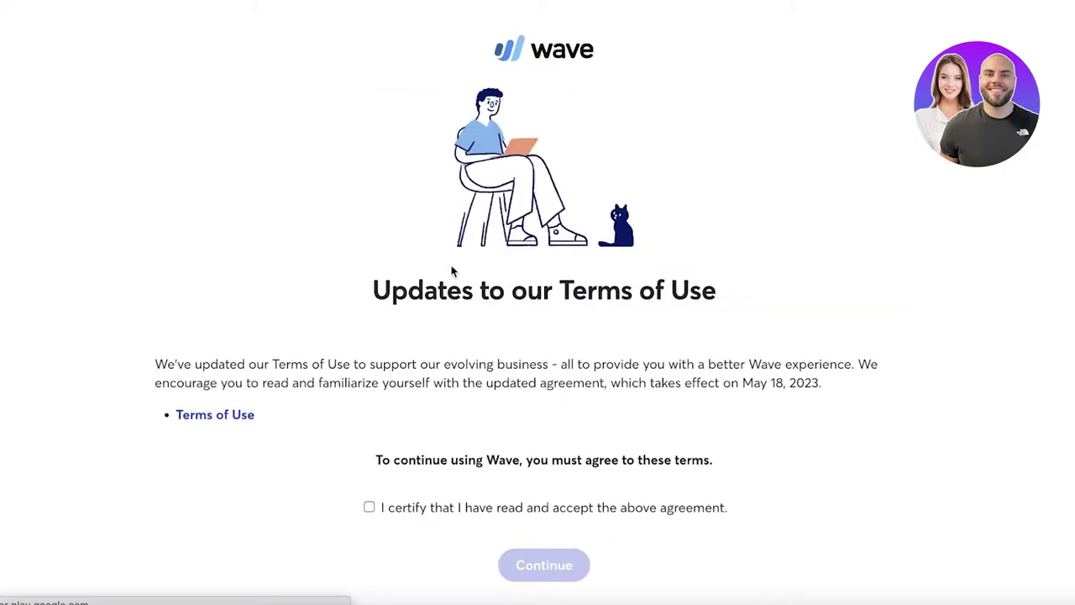
scroll(451, 271, "down", 1)
left_click(460, 467)
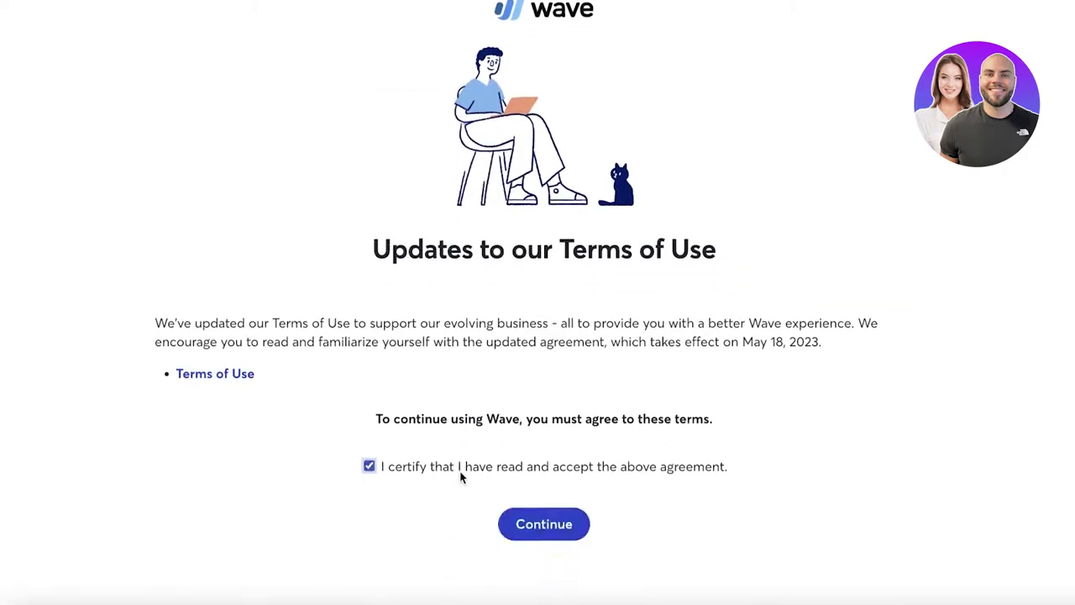
left_click(565, 531)
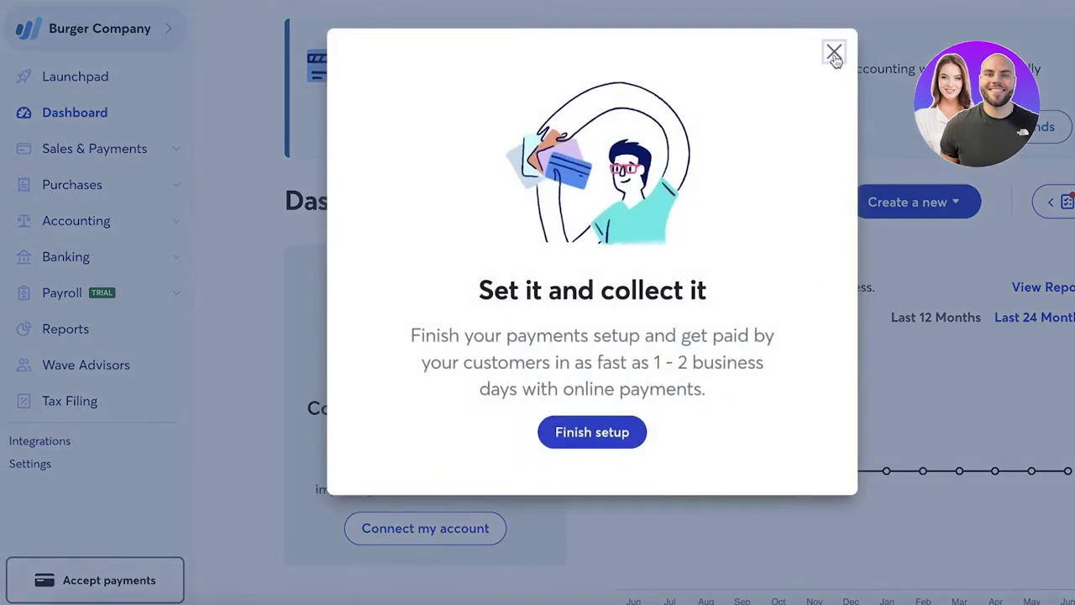
Dismiss the payments setup prompt and open the form for creating a new business.
left_click(833, 52)
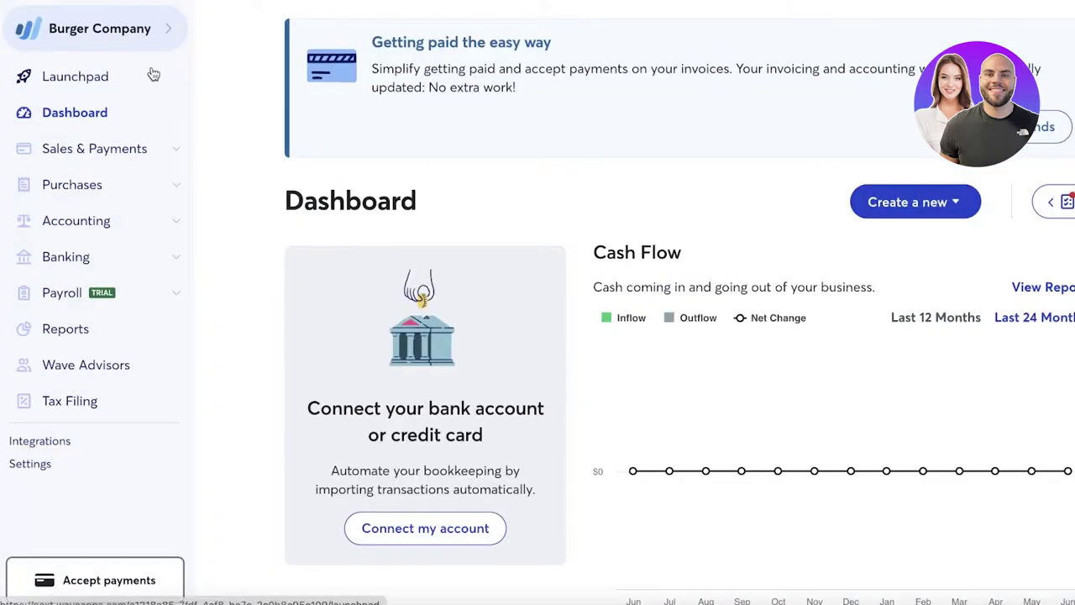
left_click(162, 27)
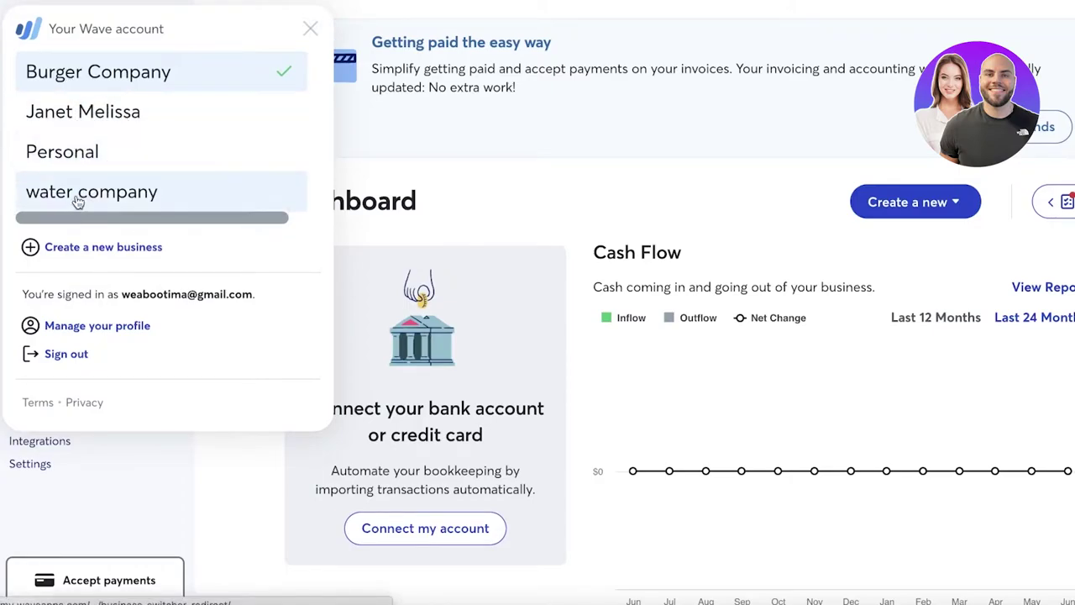
left_click(84, 250)
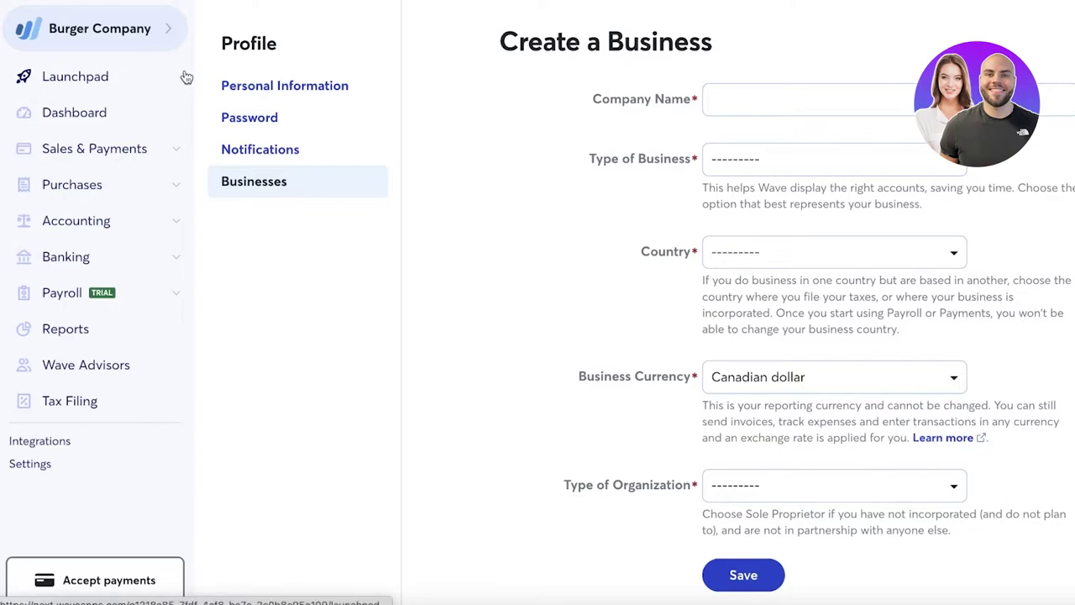
Examine the Company Name field and the Type of Business choices in the Create a Business form.
left_click(153, 44)
left_click(545, 206)
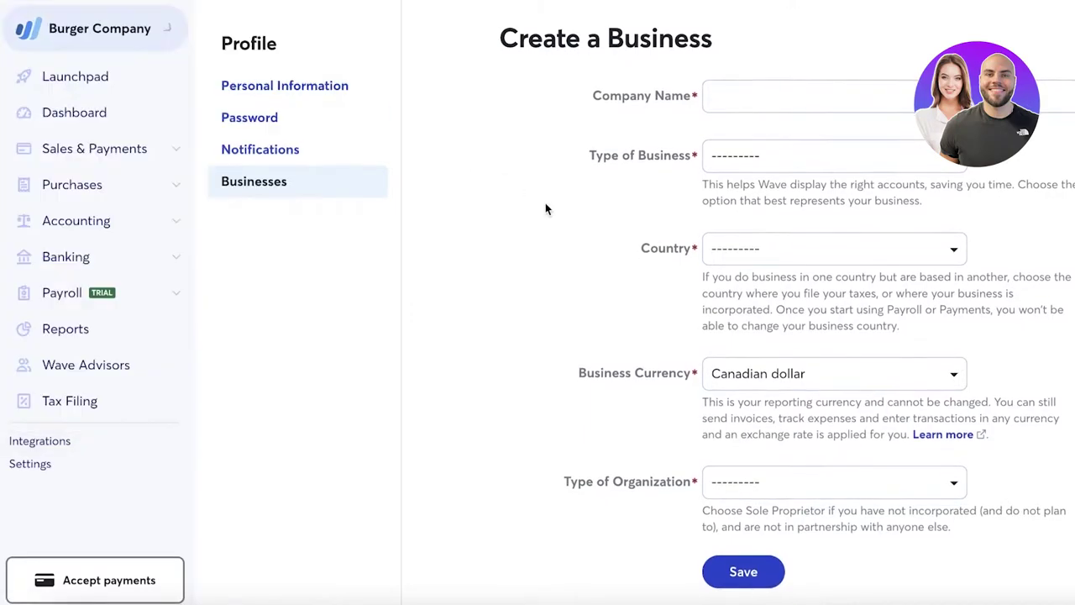
scroll(545, 206, "down", 1)
scroll(454, 247, "up", 1)
left_click(775, 104)
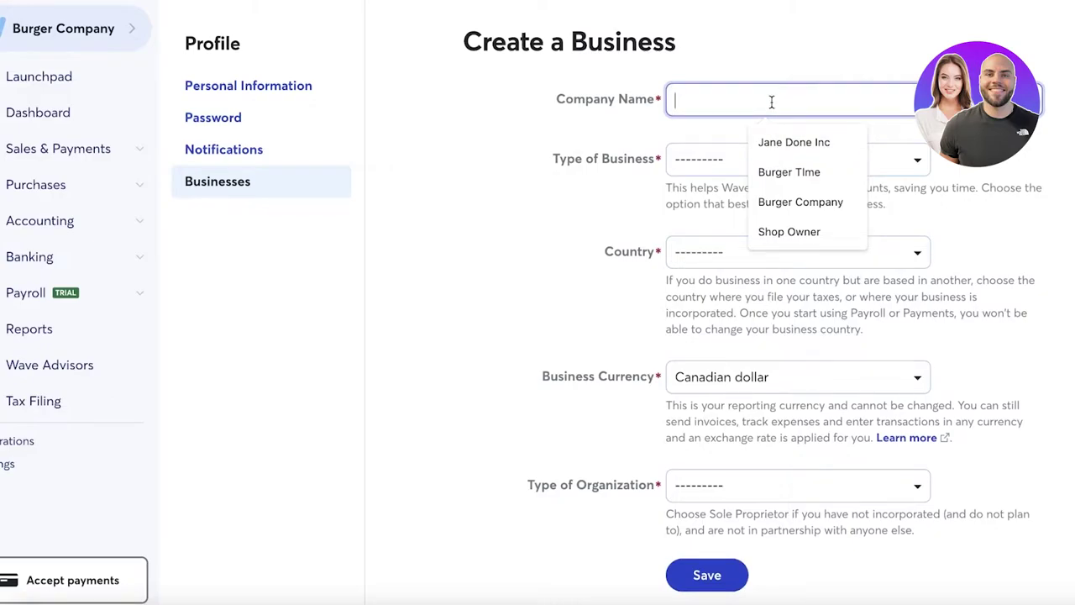
left_click(776, 168)
left_click(524, 231)
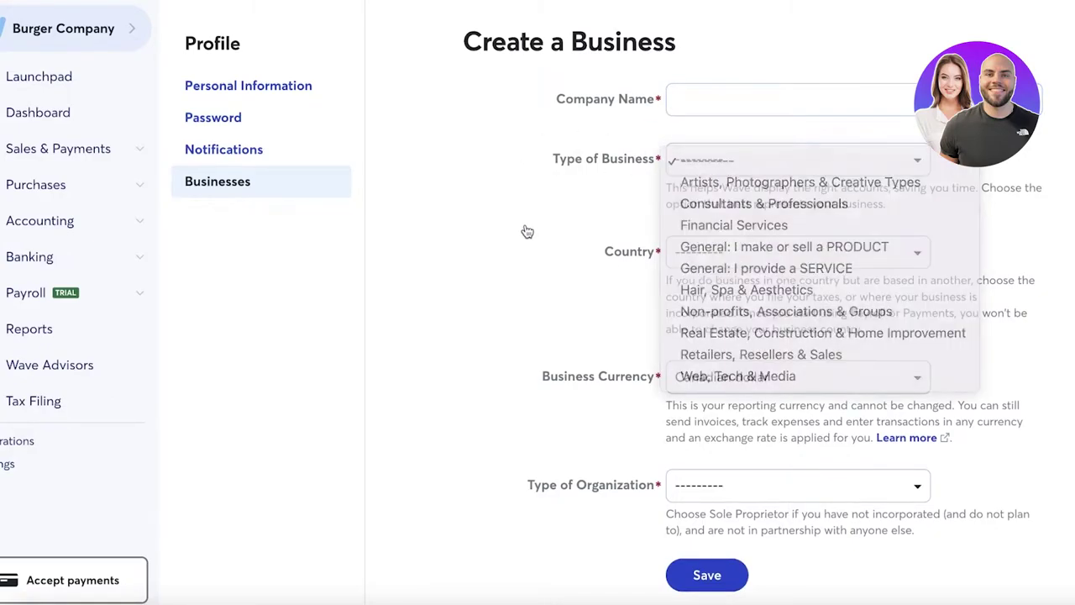
left_click(838, 248)
left_click(475, 186)
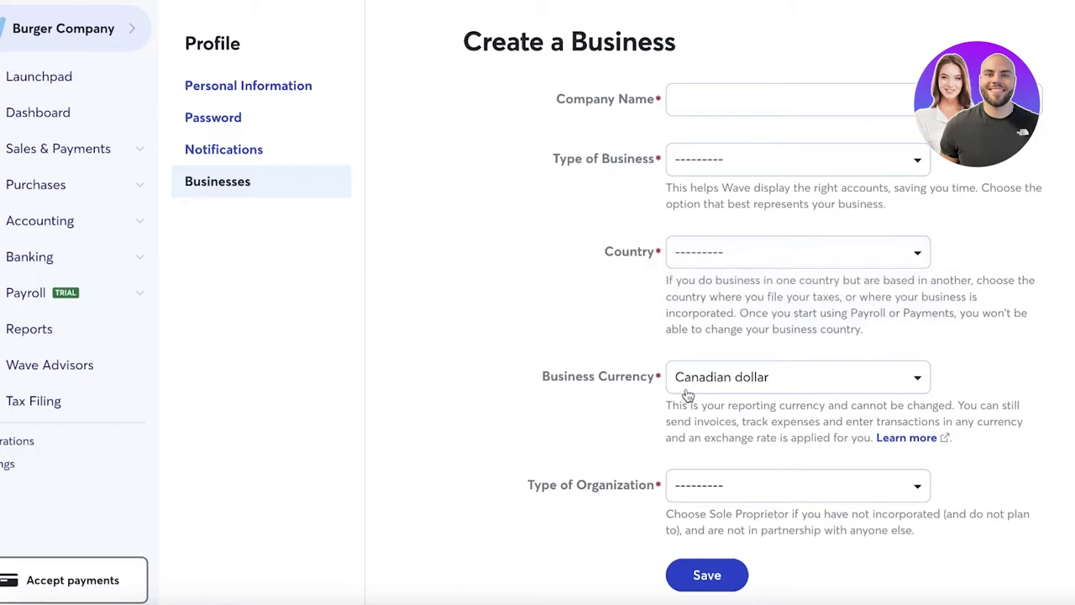
Inspect the available Business Currency and Type of Organization options without changing either one.
left_click(729, 383)
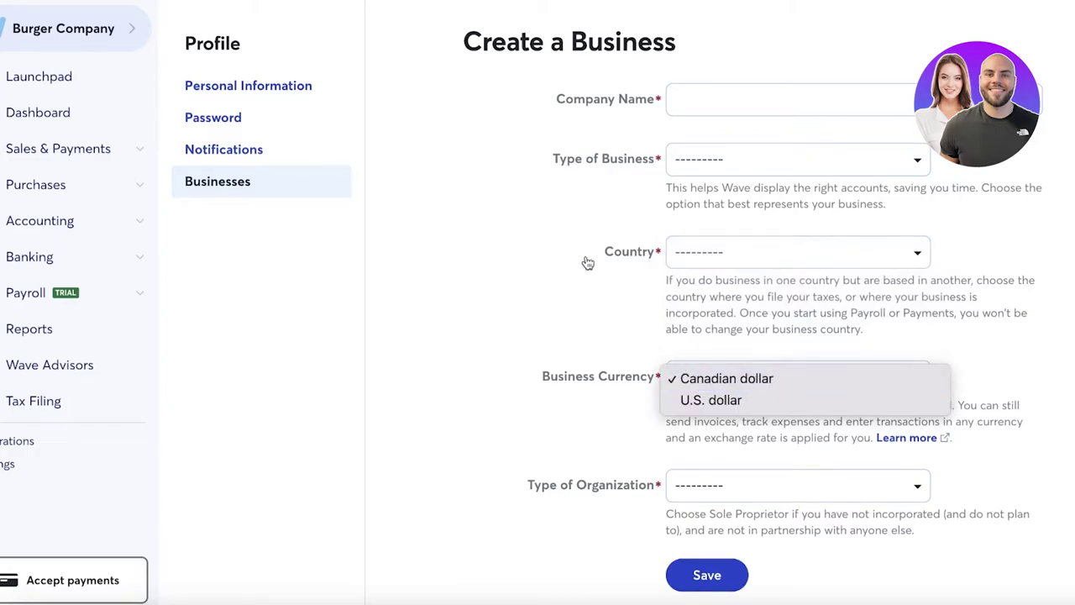
left_click(568, 191)
left_click(736, 497)
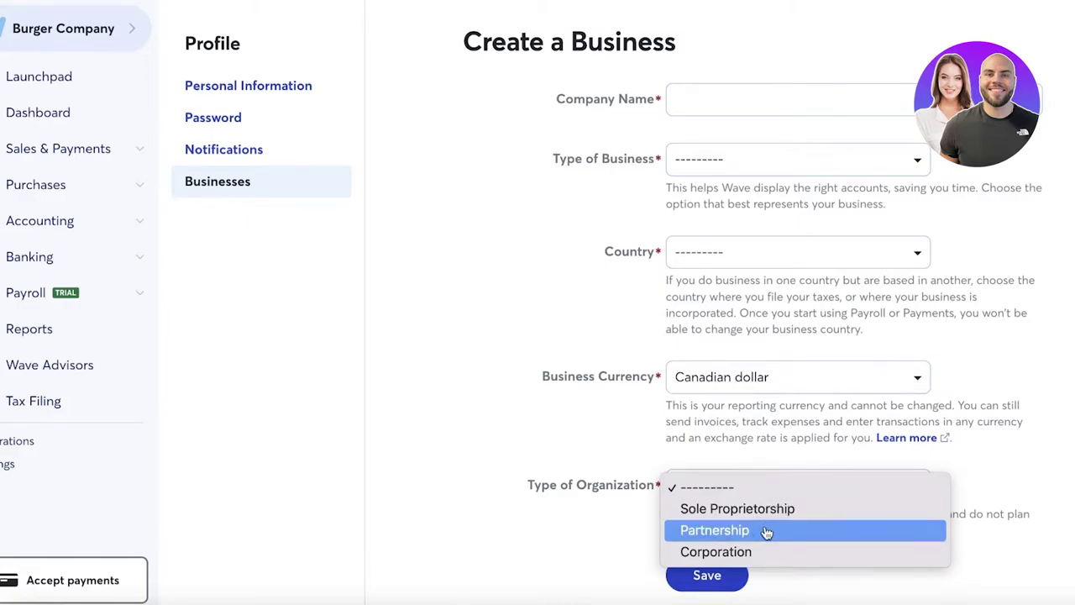
left_click(499, 513)
scroll(542, 319, "down", 1)
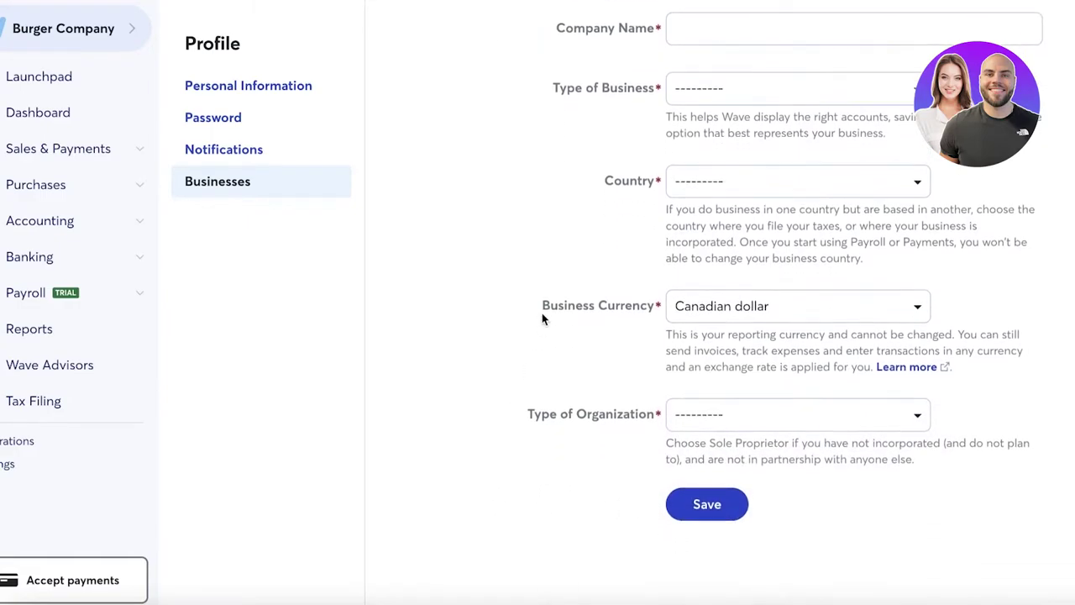
Switch to the existing business "water company" and dismiss its payments setup prompt.
left_click(144, 35)
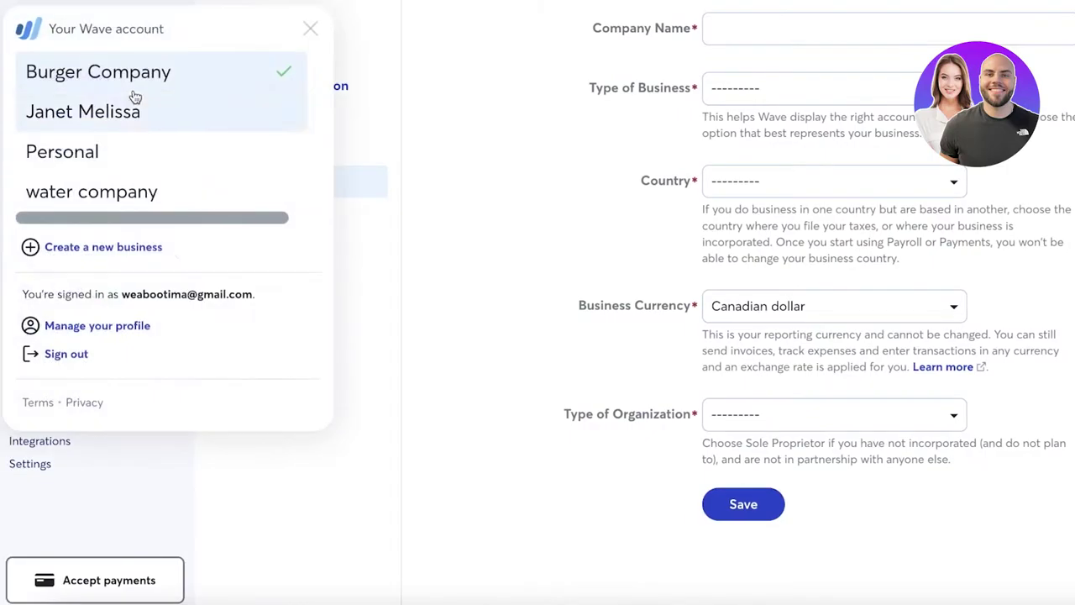
scroll(740, 303, "up", 1)
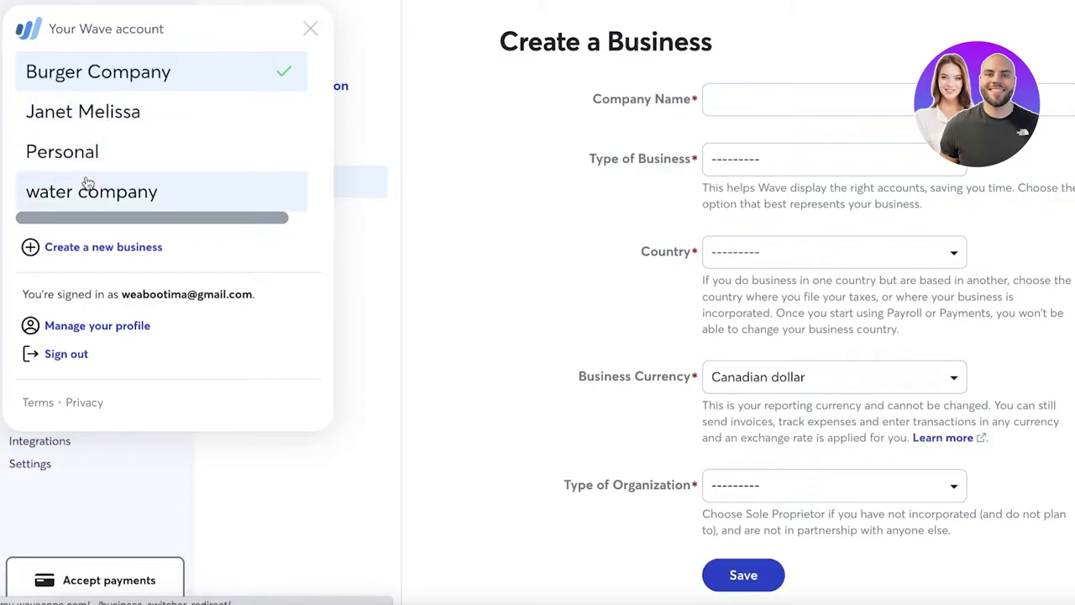
left_click(126, 190)
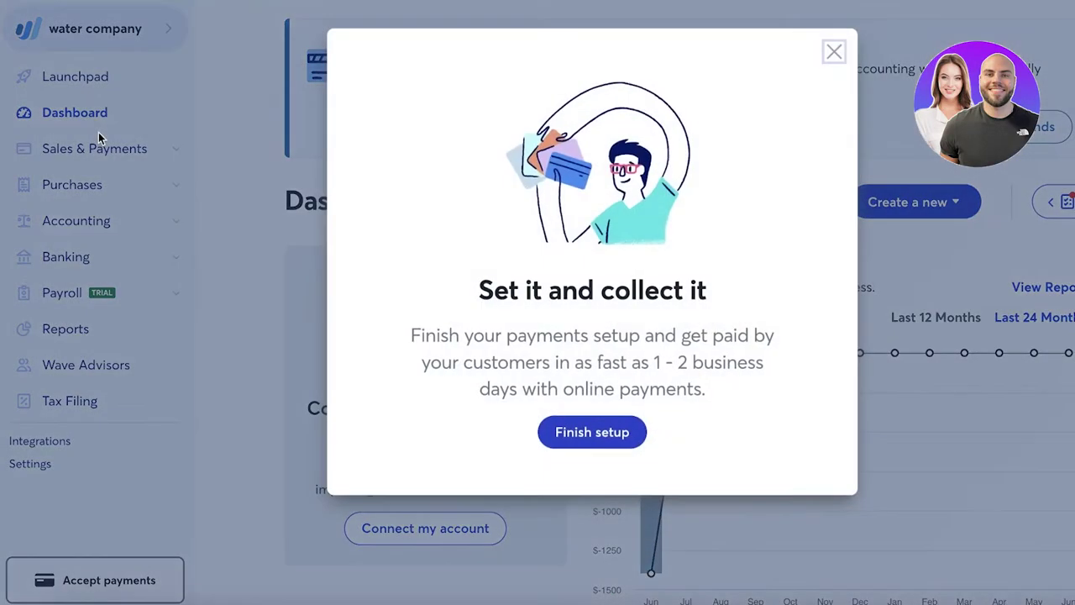
left_click(833, 50)
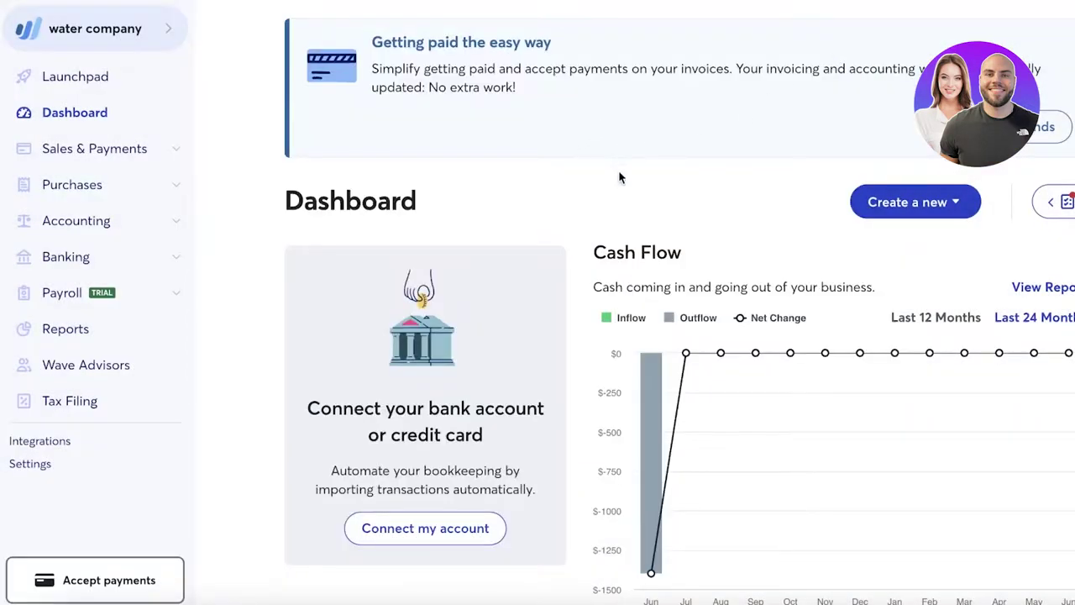
left_click(160, 32)
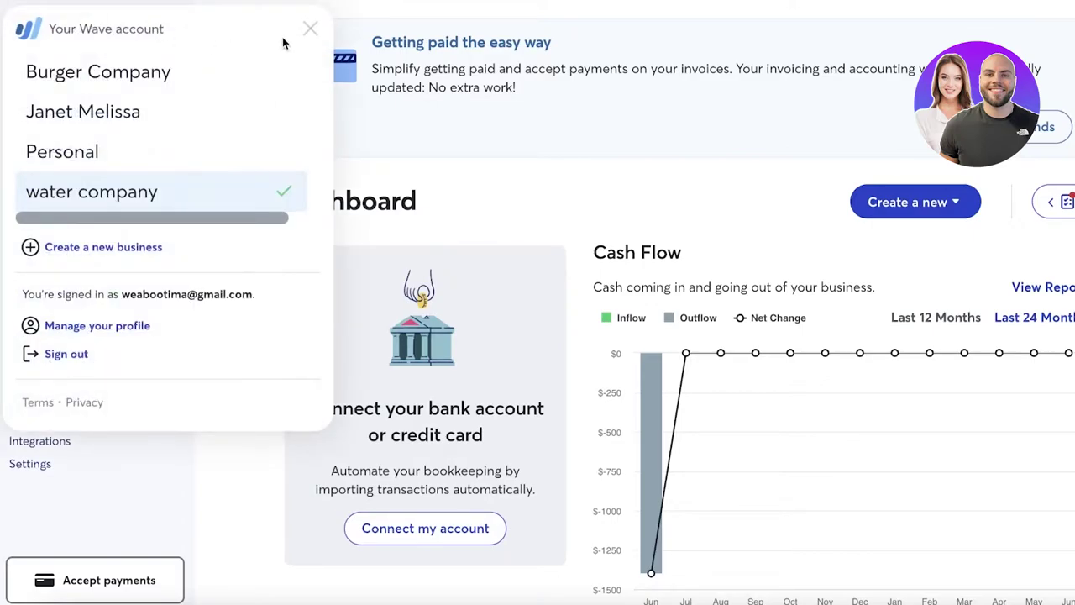
left_click(307, 28)
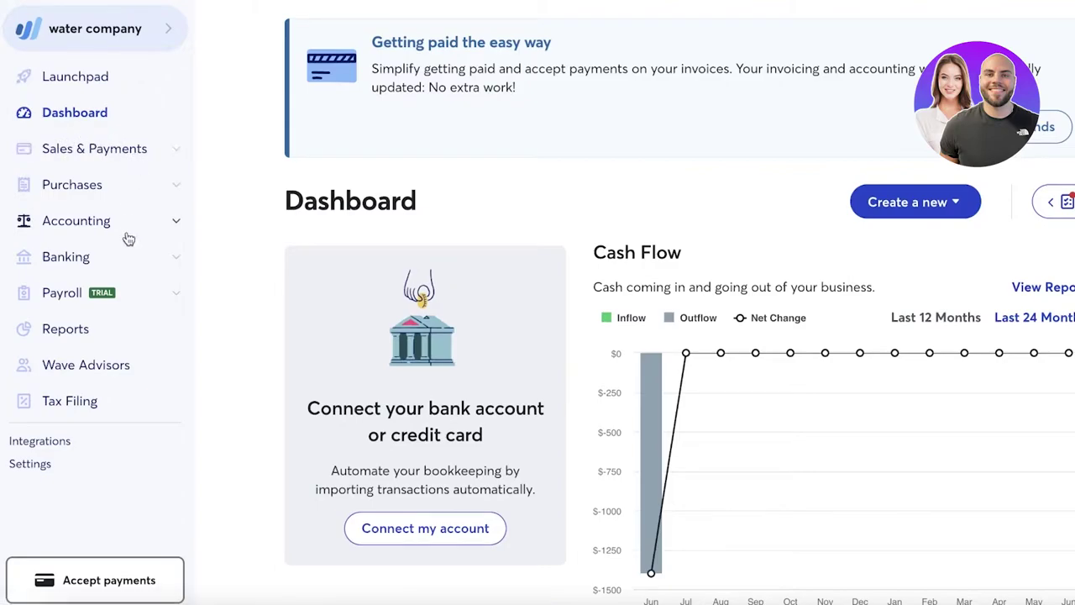
Start a new item in the sales Products & Services list, named "Water Pipe Maintenance" and priced at 58.
left_click(170, 149)
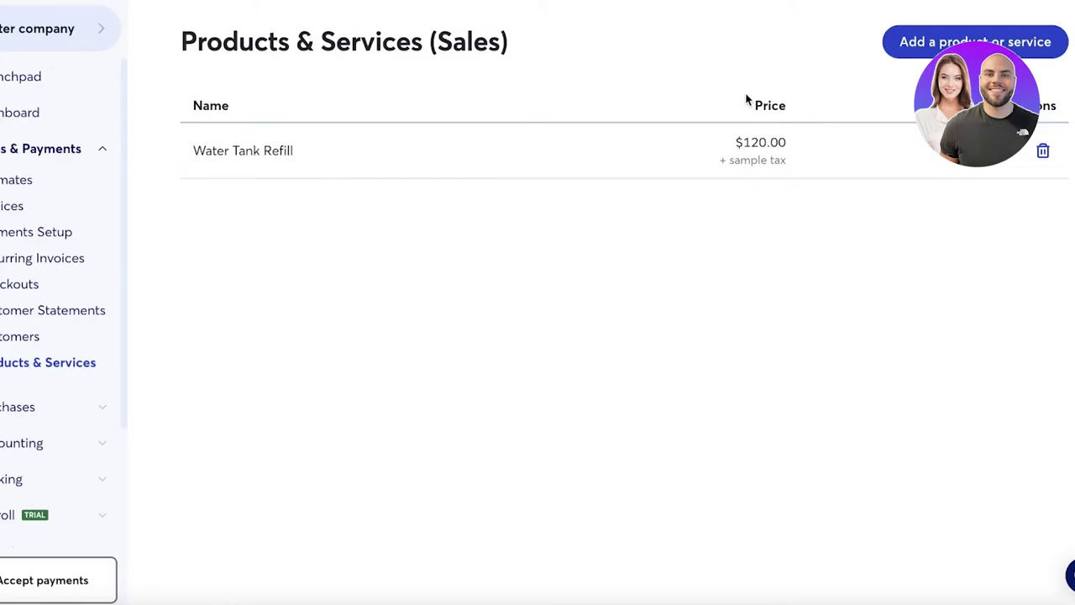
left_click(915, 57)
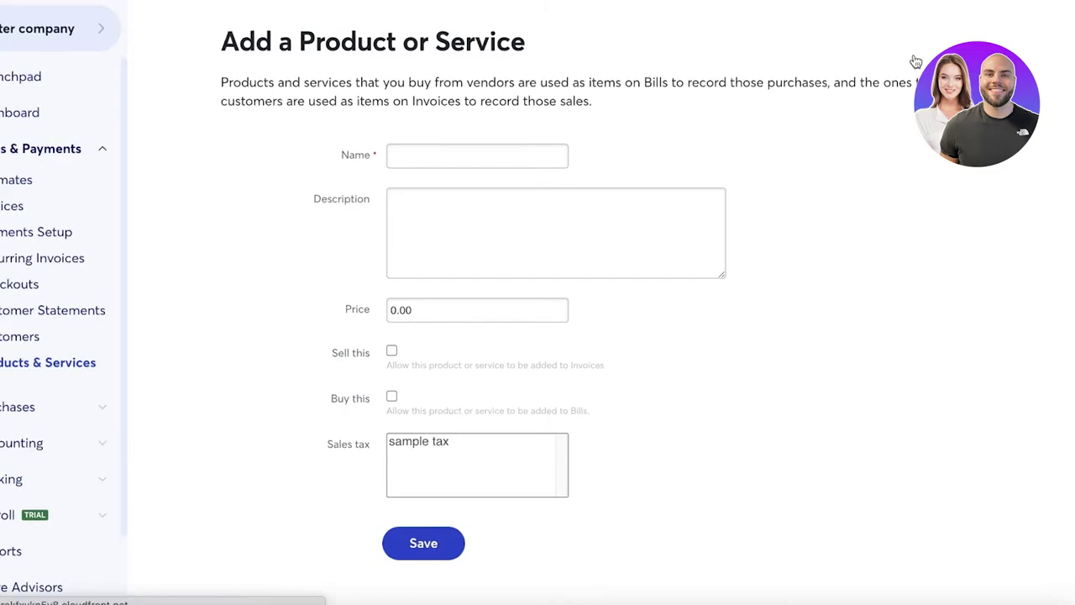
left_click(485, 156)
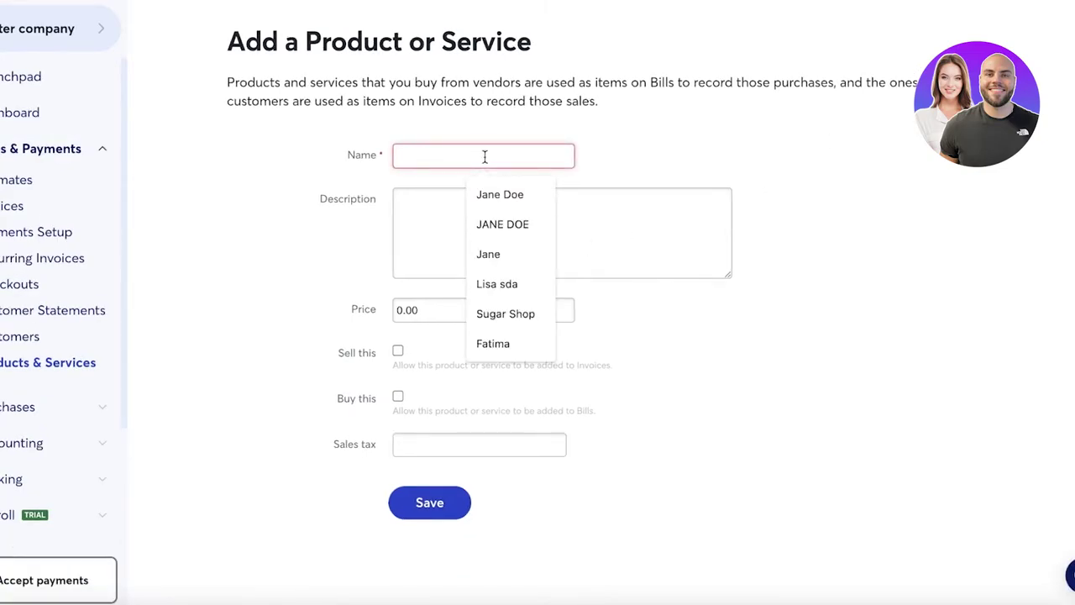
type("Water Pipe Maintenance")
left_click(460, 207)
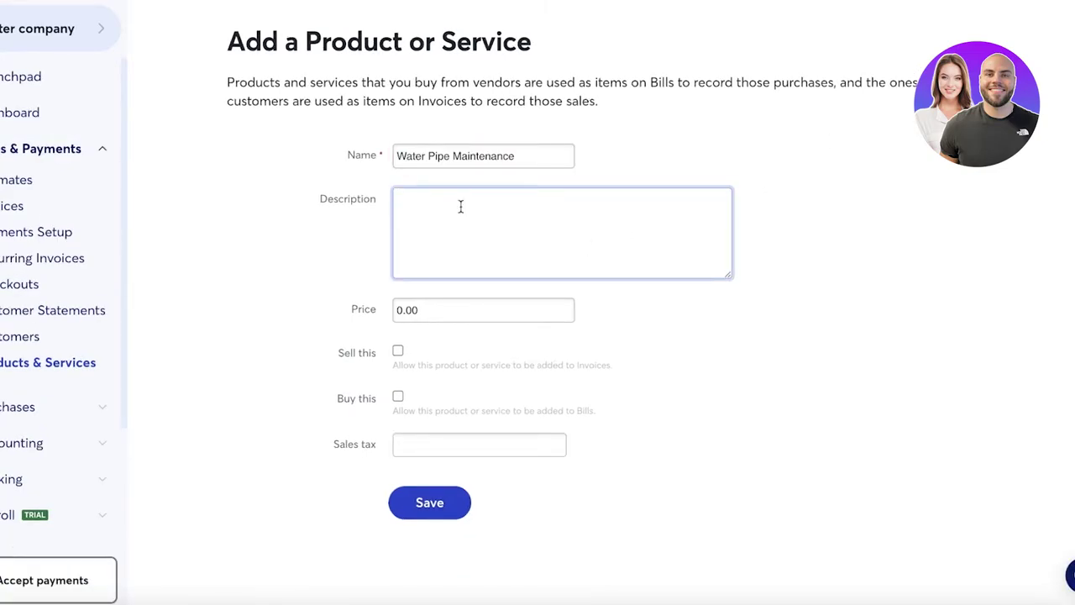
left_click(472, 309)
type("1")
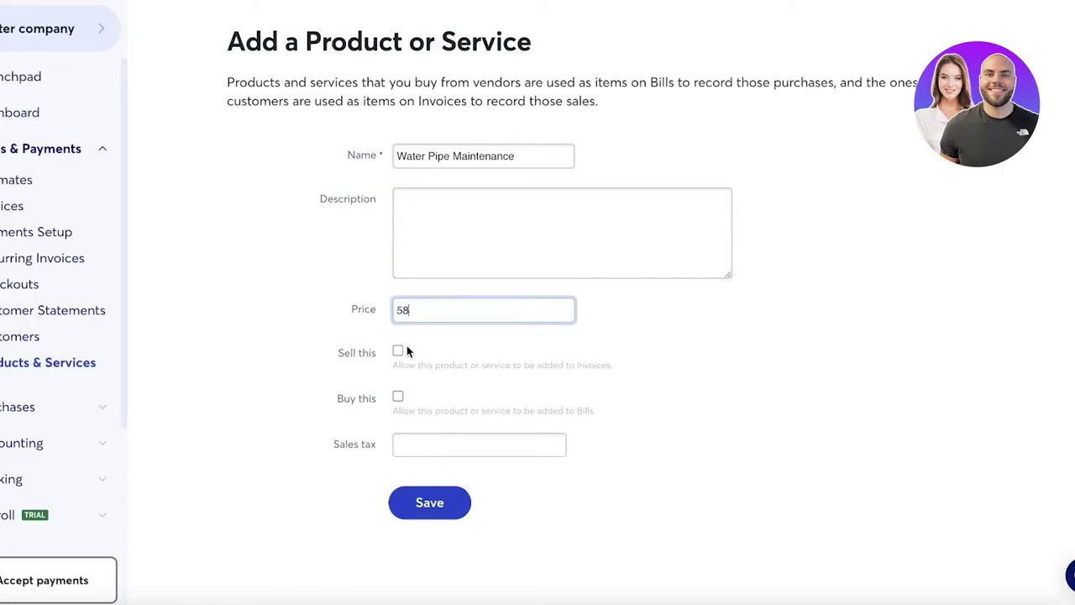
type("8")
Allow the Water Pipe Maintenance item to be sold on invoices, with Sales as its income account.
left_click(401, 349)
left_click(402, 400)
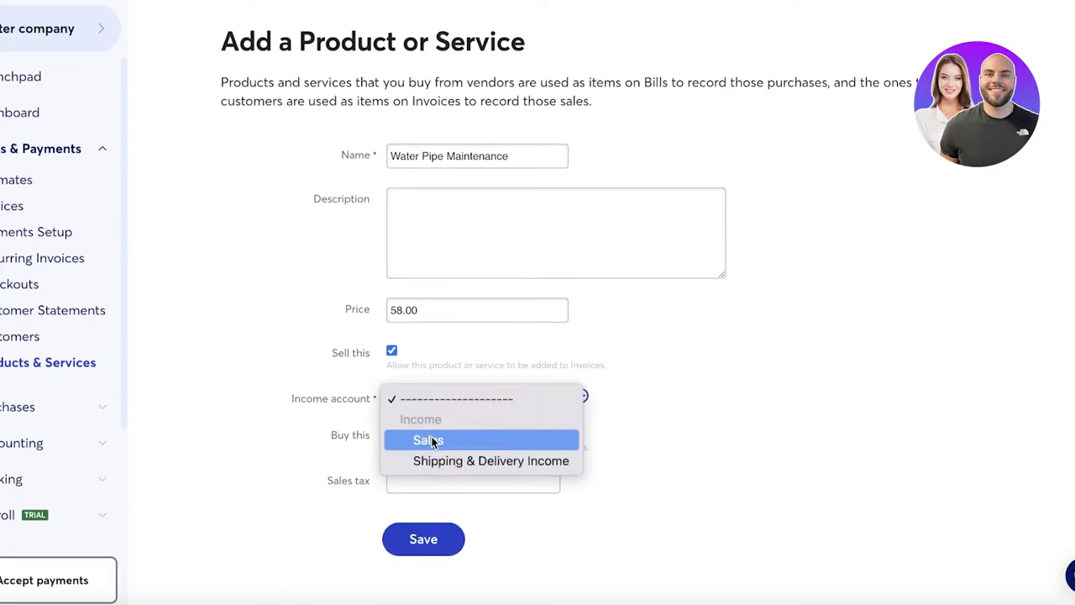
left_click(437, 423)
left_click(442, 398)
left_click(517, 420)
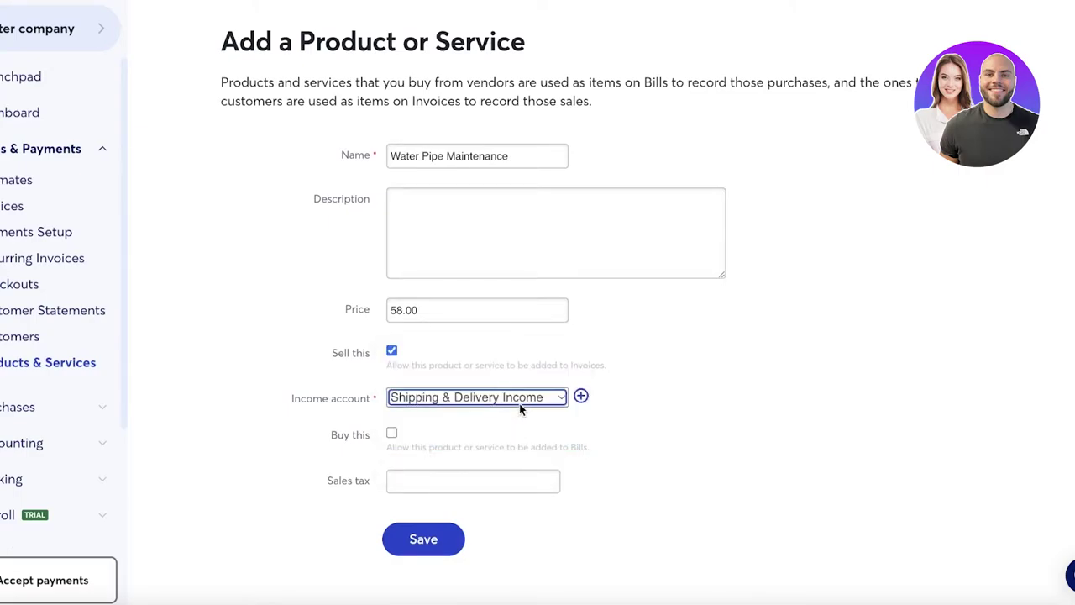
left_click(519, 404)
left_click(514, 377)
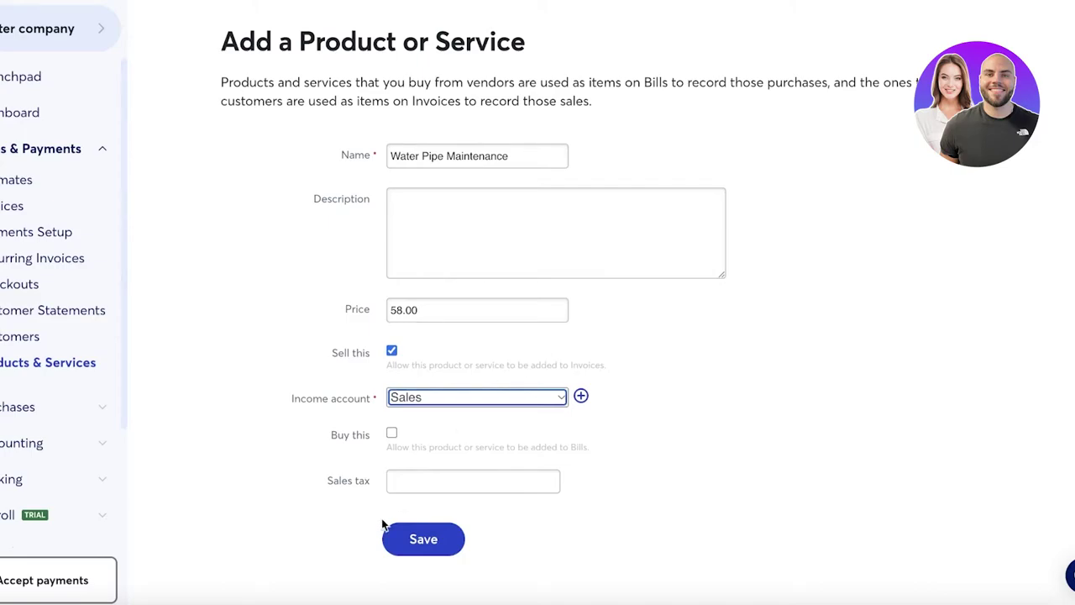
Examine the item's sales tax choices and the fields for adding a new tax, and close without adding one.
left_click(411, 479)
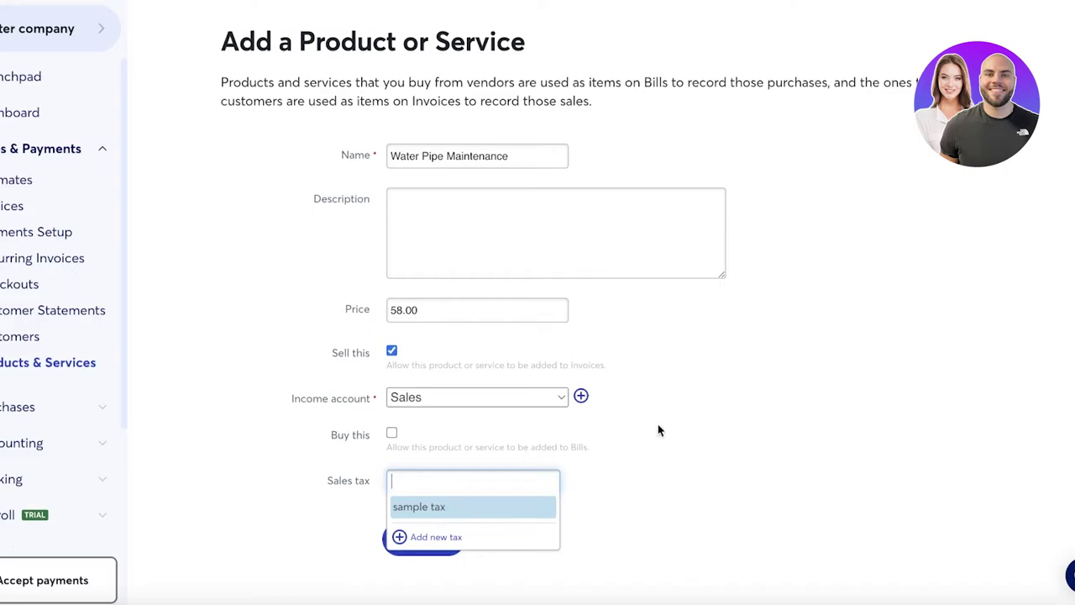
left_click(664, 433)
left_click(441, 489)
left_click(429, 538)
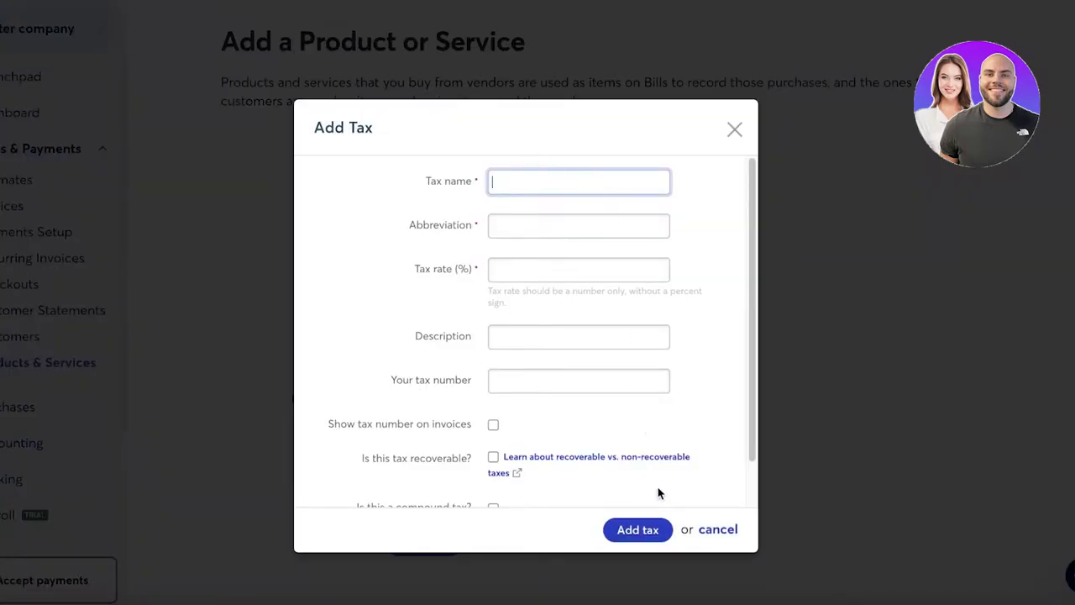
scroll(659, 493, "down", 2)
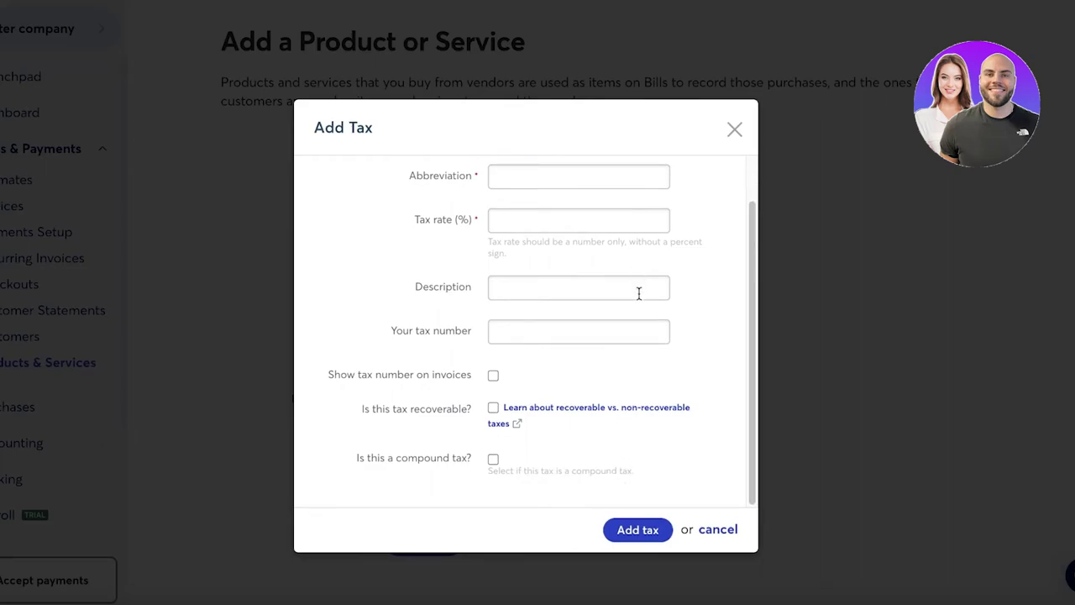
scroll(579, 219, "up", 2)
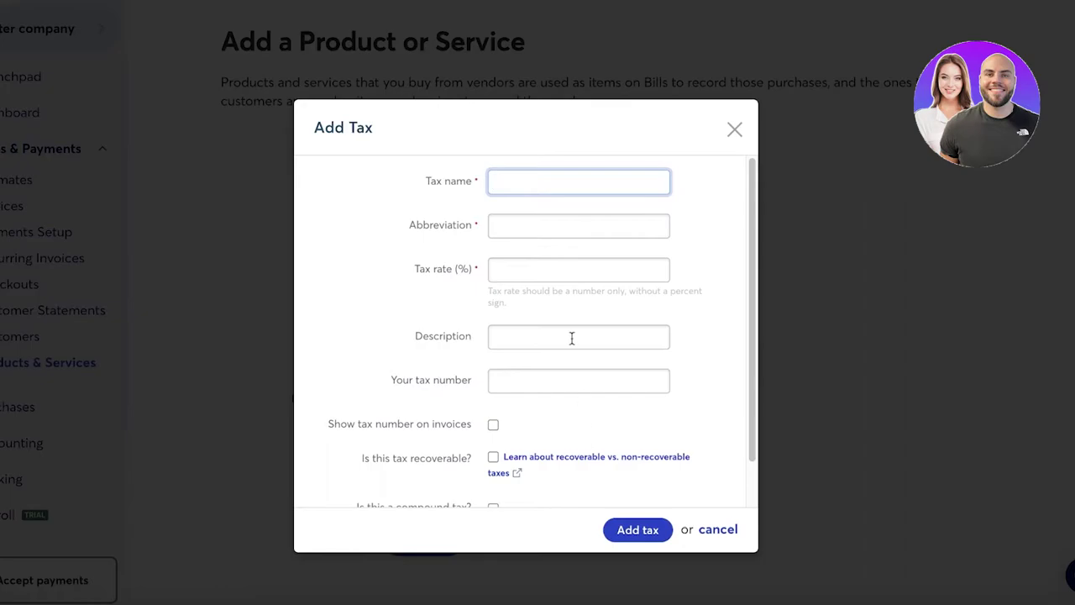
scroll(554, 307, "down", 2)
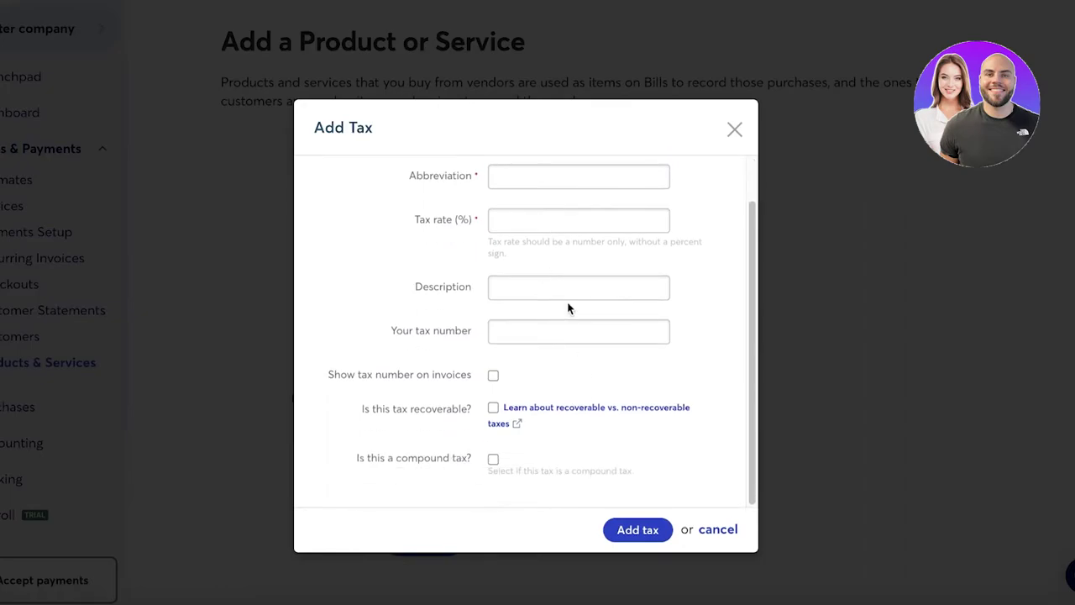
left_click(733, 131)
Save the Water Pipe Maintenance item and open the form for adding a new customer.
left_click(436, 542)
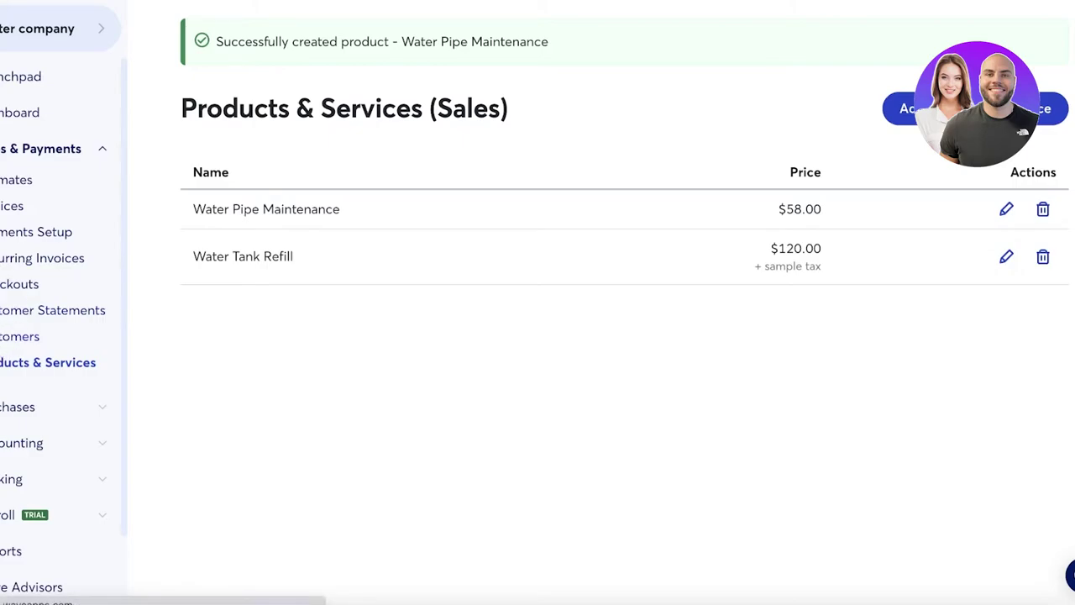
left_click(8, 336)
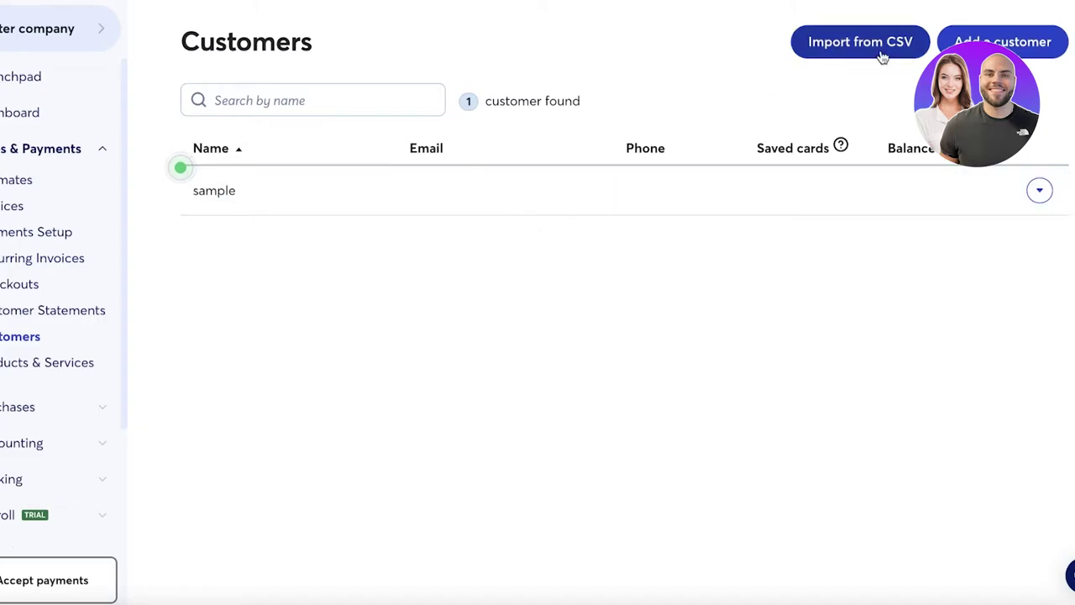
left_click(953, 35)
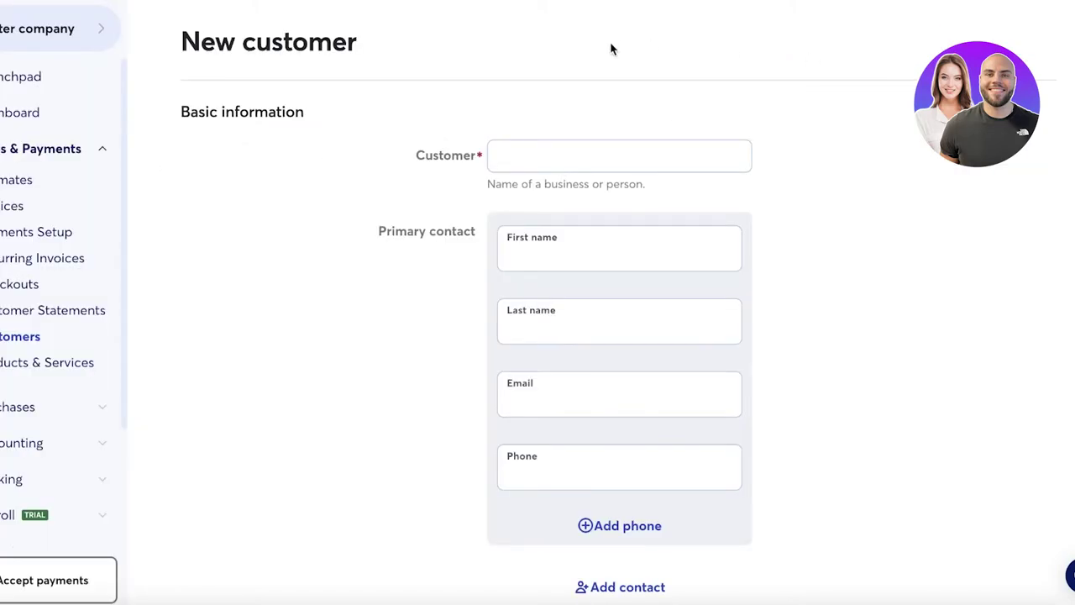
Examine the contact, billing and shipping fields of the New customer form.
scroll(466, 580, "down", 10)
scroll(477, 254, "down", 5)
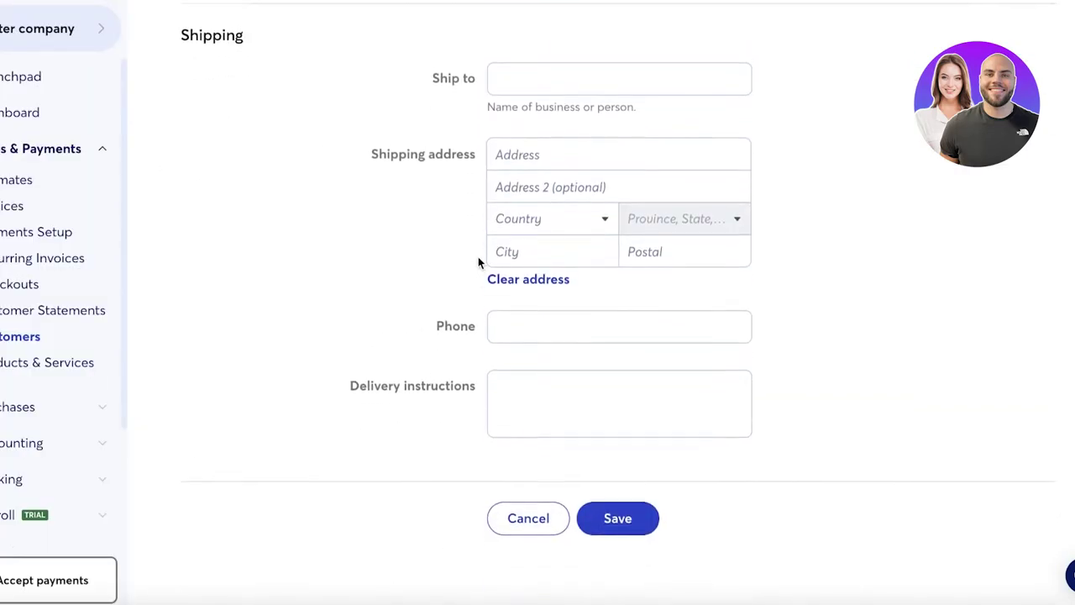
scroll(483, 267, "up", 7)
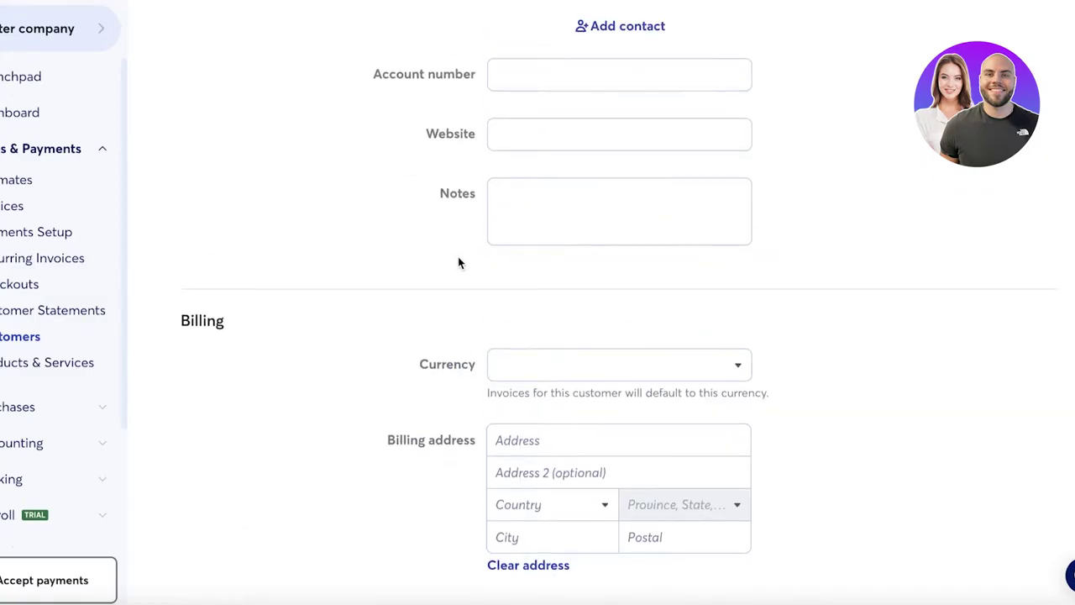
scroll(496, 252, "down", 3)
scroll(524, 241, "up", 6)
scroll(465, 233, "up", 3)
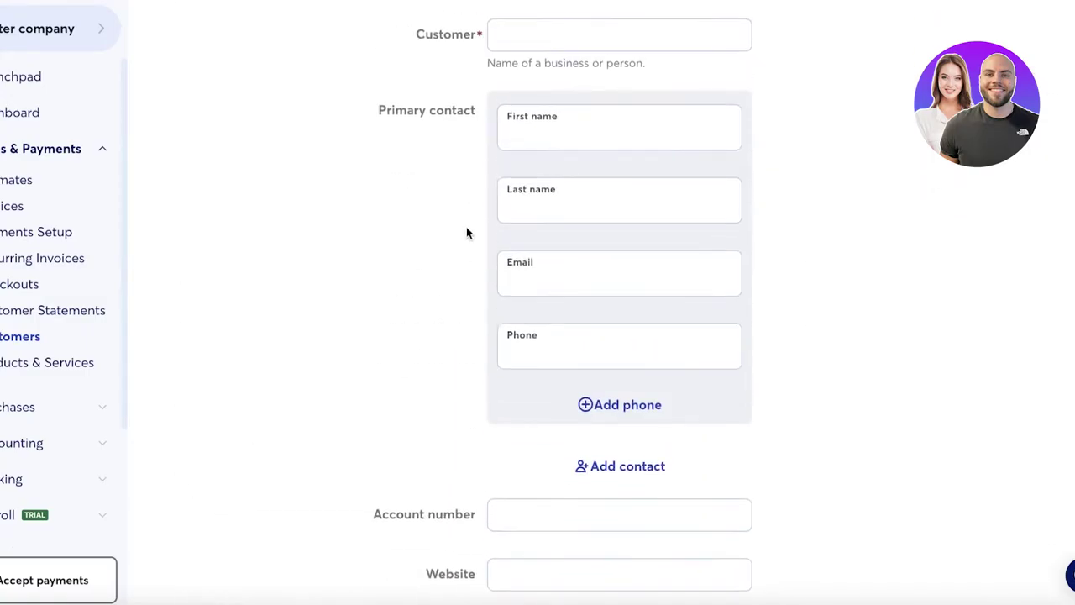
scroll(745, 194, "up", 2)
scroll(745, 196, "down", 12)
scroll(744, 194, "down", 1)
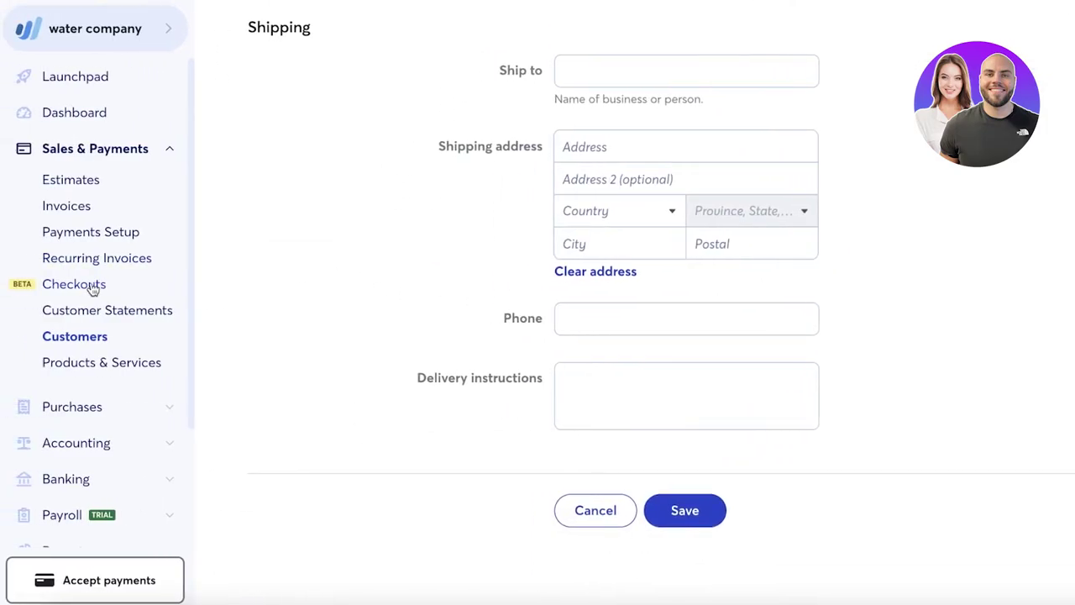
Leave the new customer form and view the page for importing customers from CSV.
left_click(13, 341)
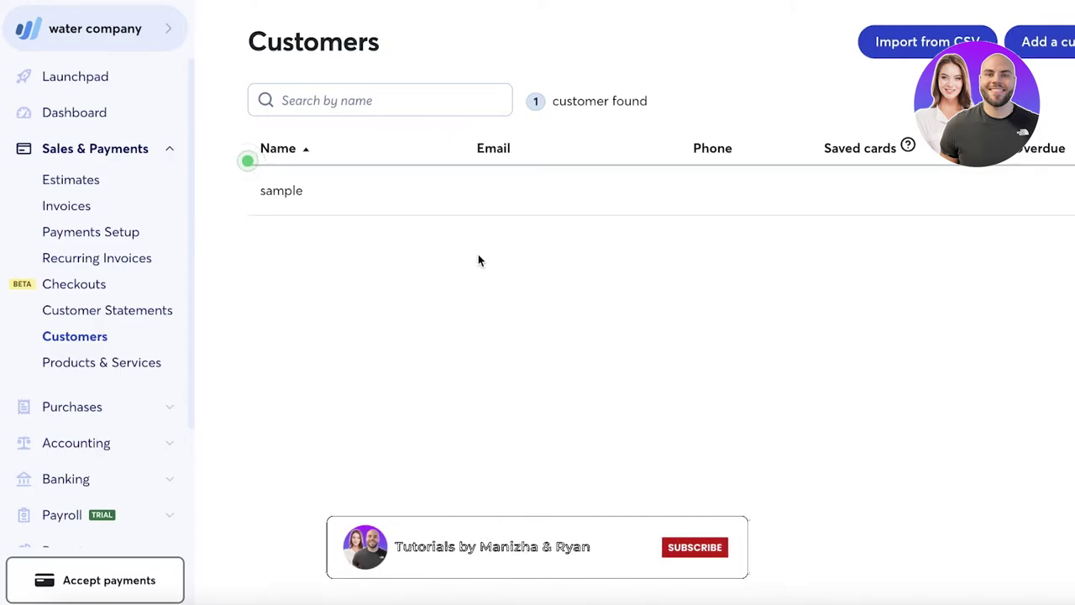
left_click(888, 41)
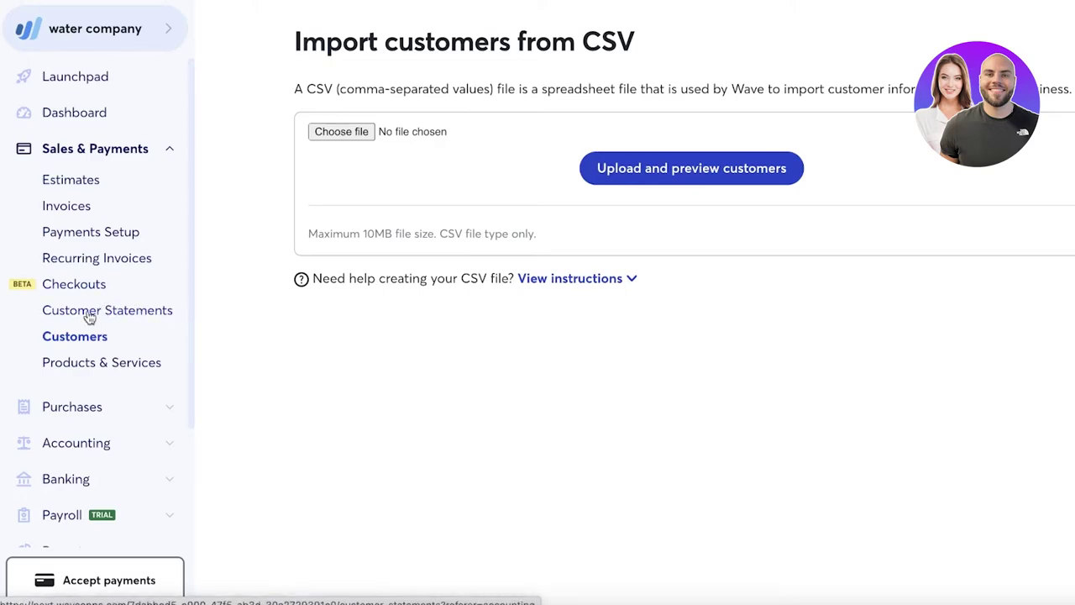
Create an outstanding invoices statement for the customer "sample" in Customer Statements.
left_click(149, 301)
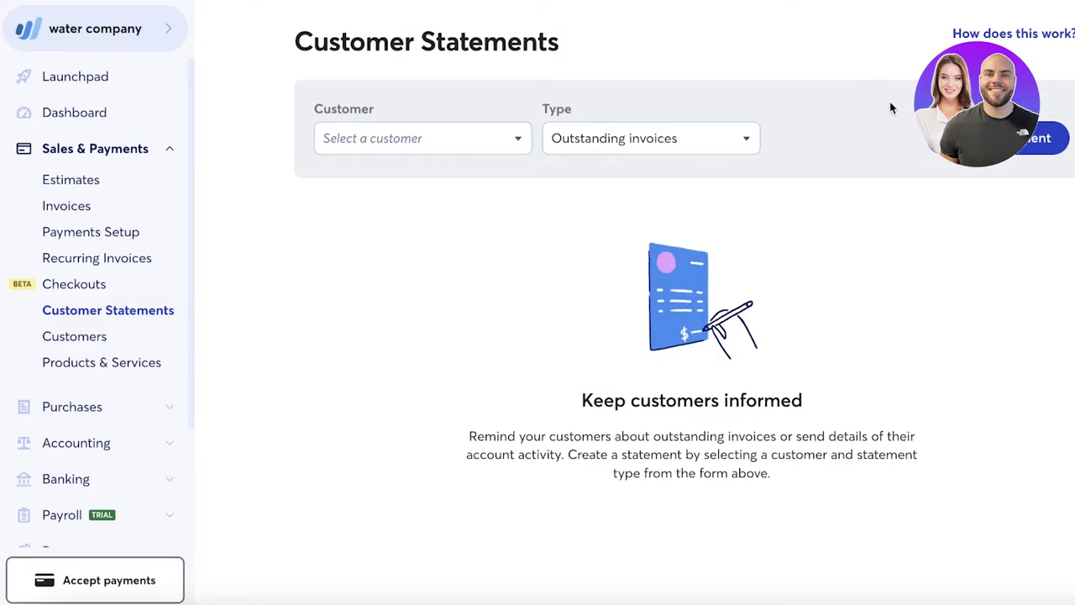
left_click(500, 145)
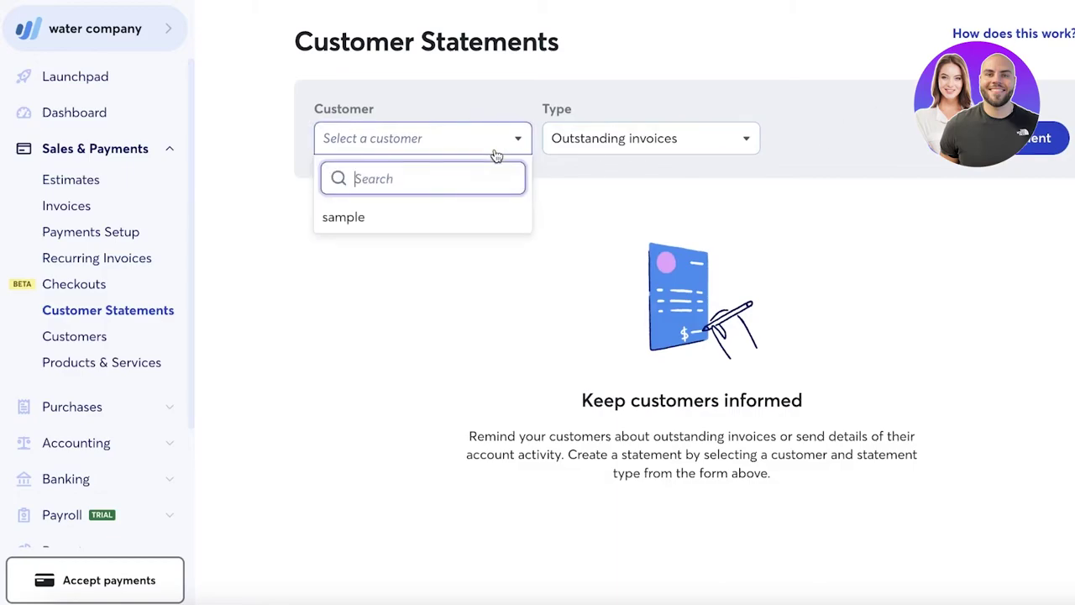
left_click(565, 148)
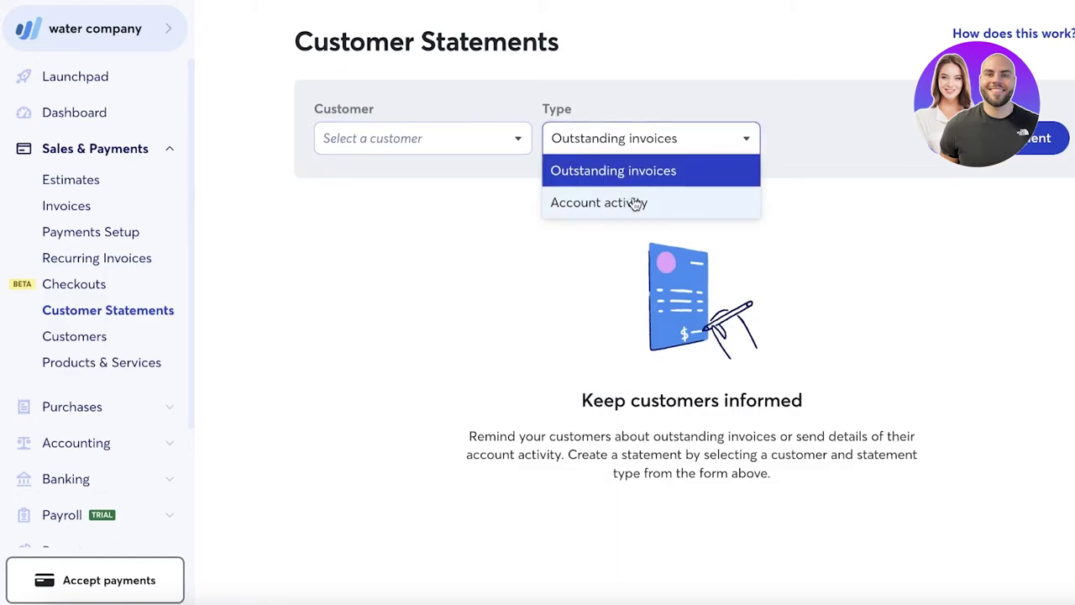
left_click(812, 142)
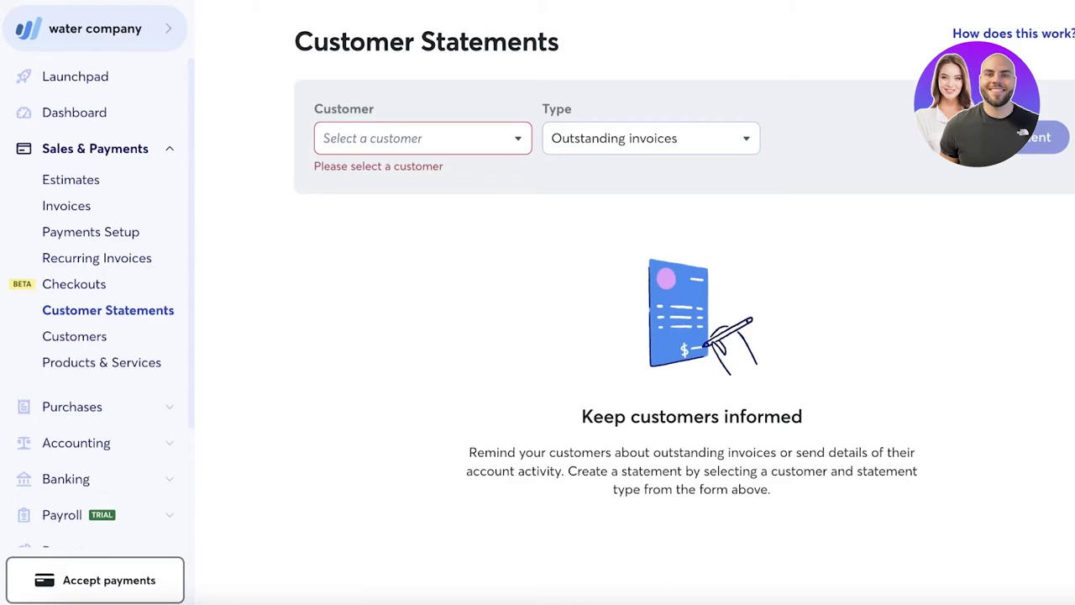
left_click(482, 150)
left_click(336, 215)
left_click(1041, 137)
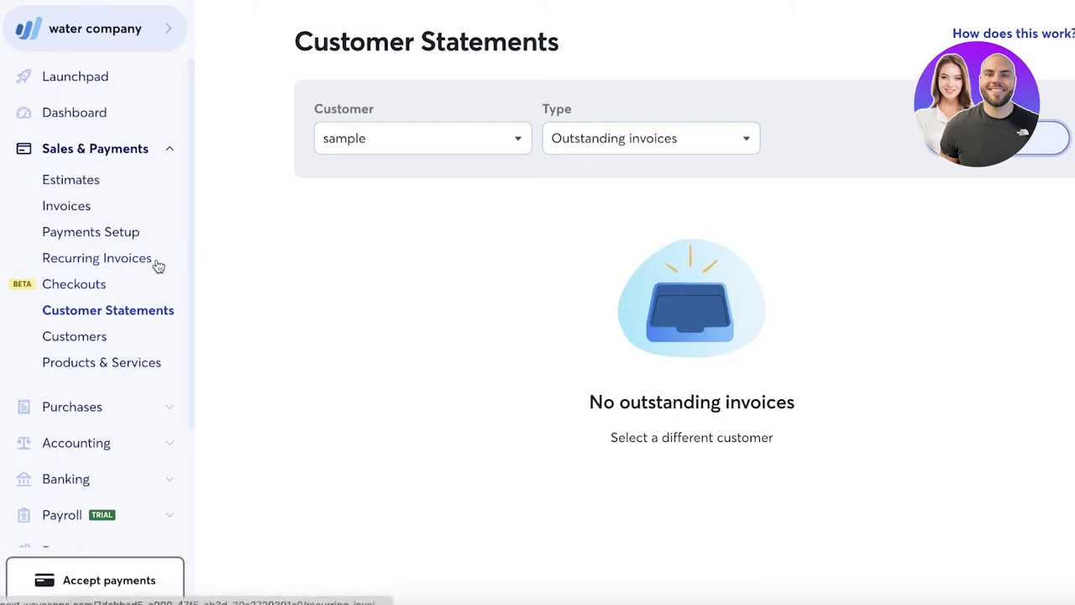
Review the transaction fees and payment features on the Checkouts page.
left_click(109, 282)
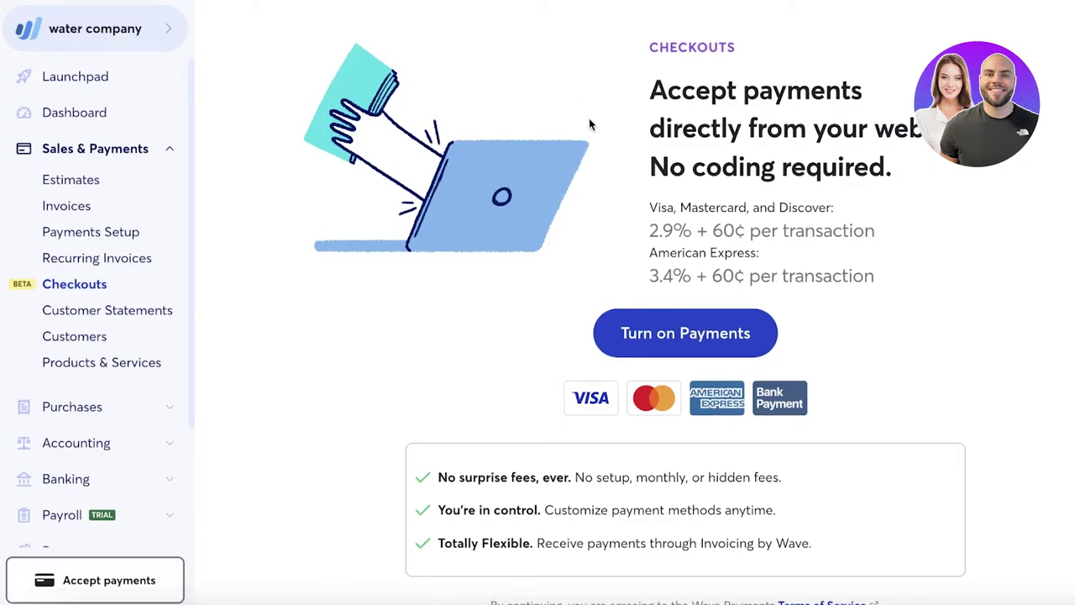
scroll(468, 206, "down", 2)
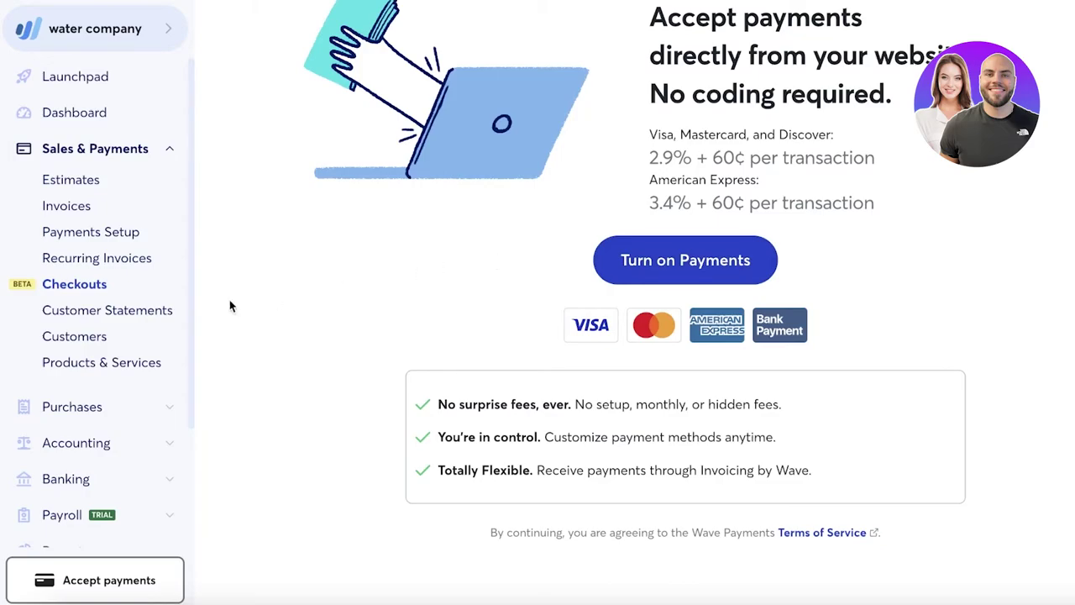
Start a new recurring invoice and bill it to the customer "sample".
left_click(120, 264)
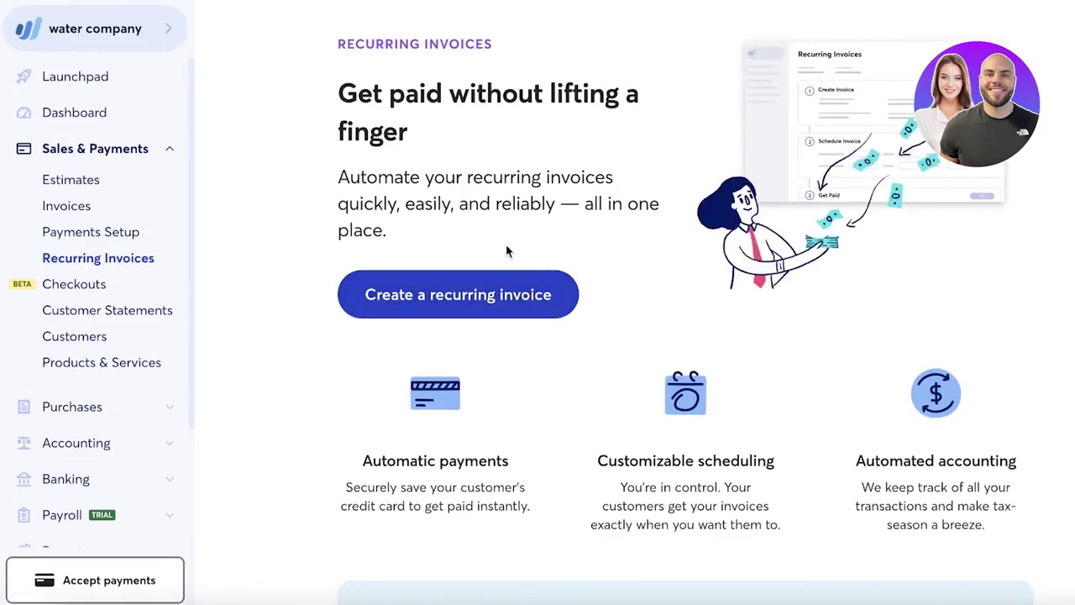
left_click(510, 279)
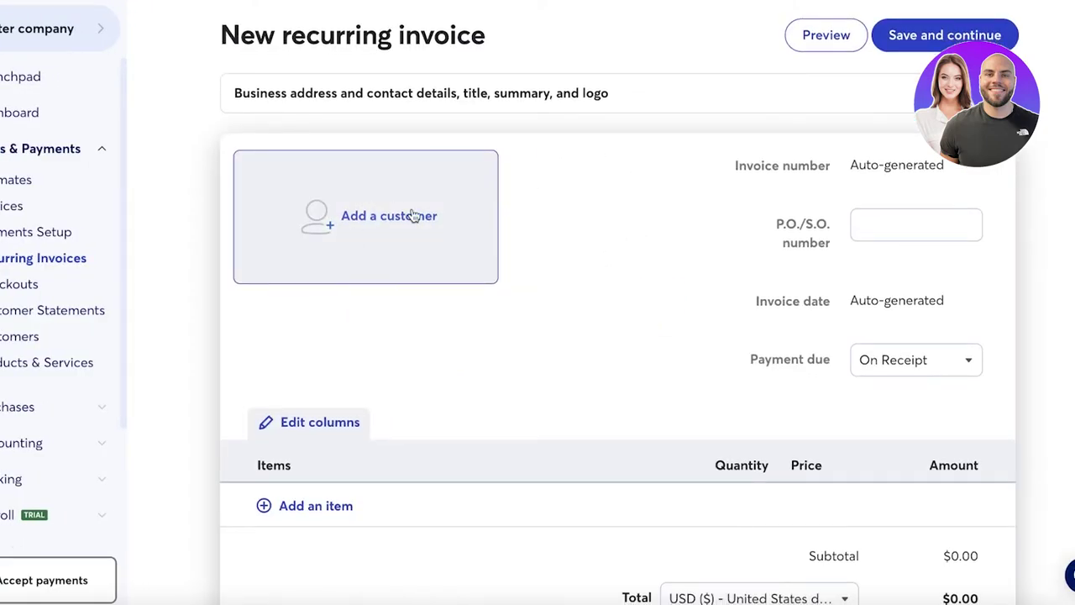
left_click(412, 216)
left_click(346, 215)
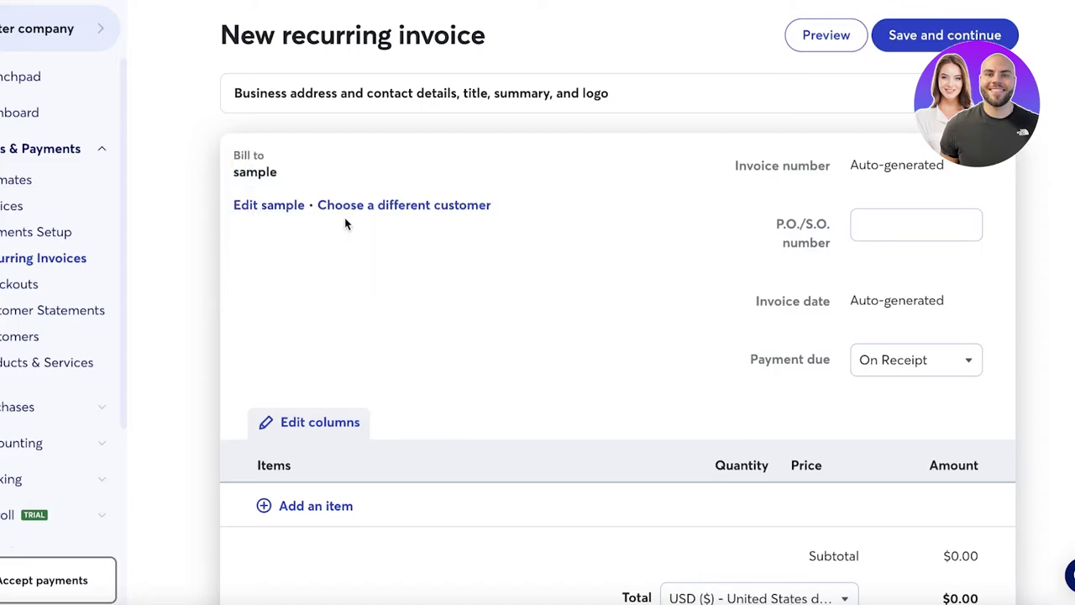
Set the recurring invoice's payment due term to Within 7 Days, leaving the P.O./S.O. number blank.
left_click(891, 239)
scroll(809, 219, "down", 1)
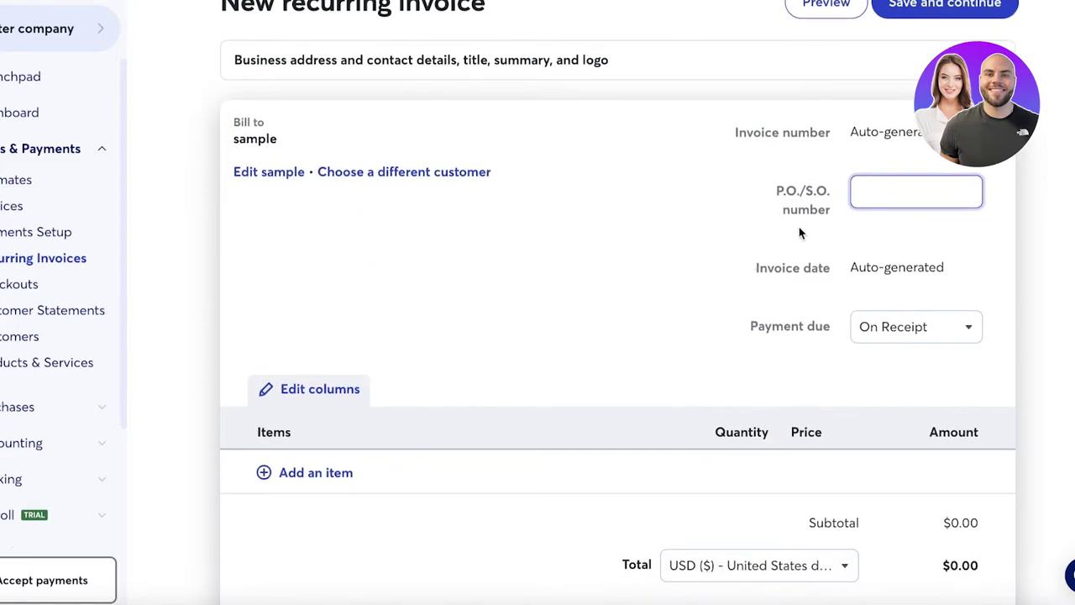
scroll(806, 235, "down", 1)
left_click(909, 261)
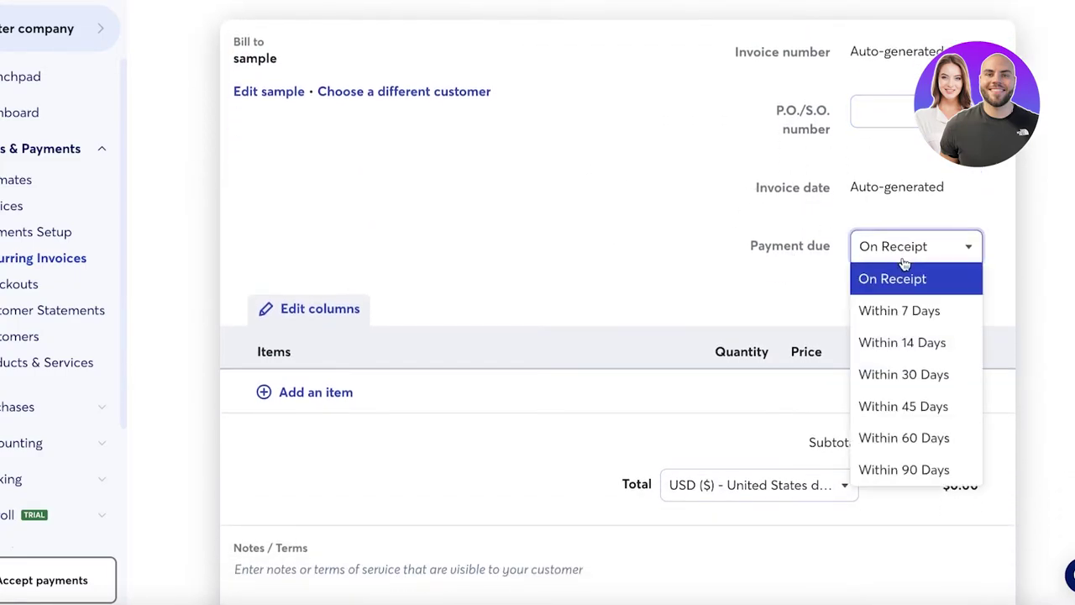
left_click(922, 323)
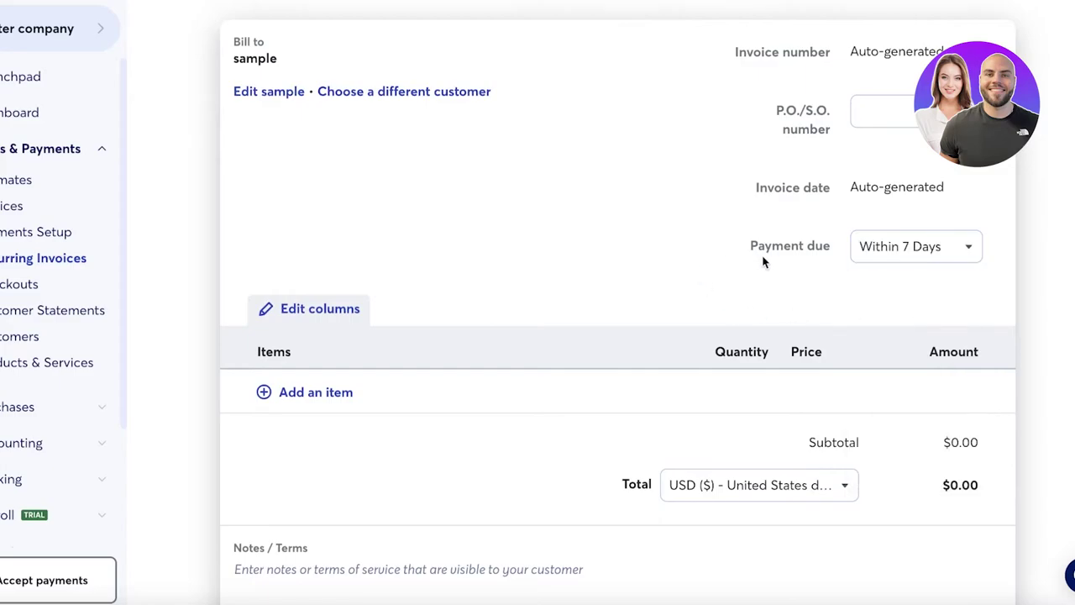
Add the Water Tank Refill item to the recurring invoice, keeping quantity 1 and sample tax 2%, and expand the footer section.
scroll(763, 260, "down", 3)
left_click(322, 198)
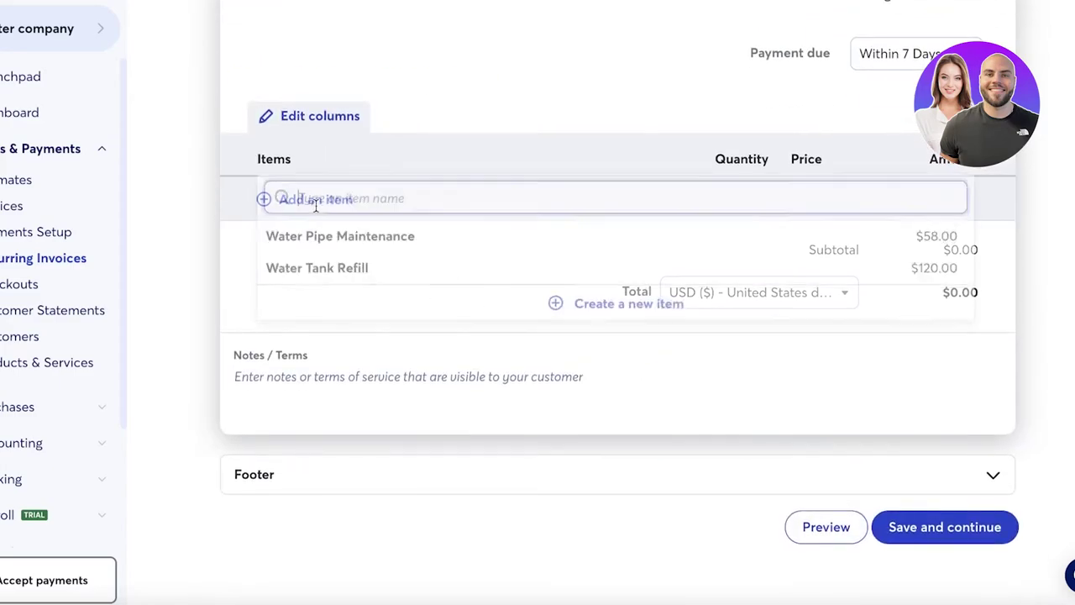
left_click(298, 278)
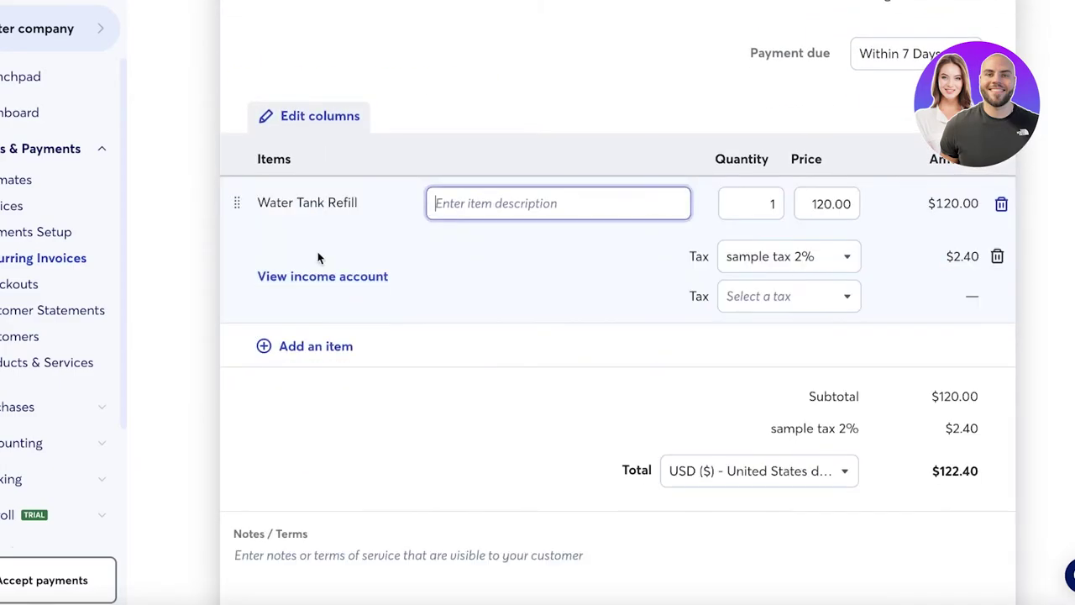
left_click(767, 209)
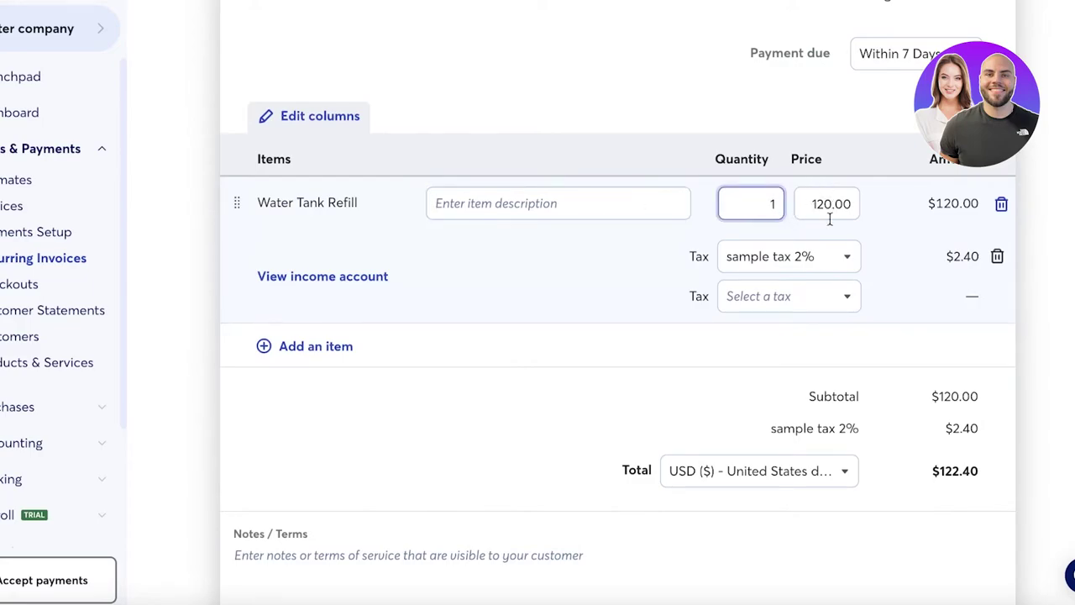
left_click(812, 256)
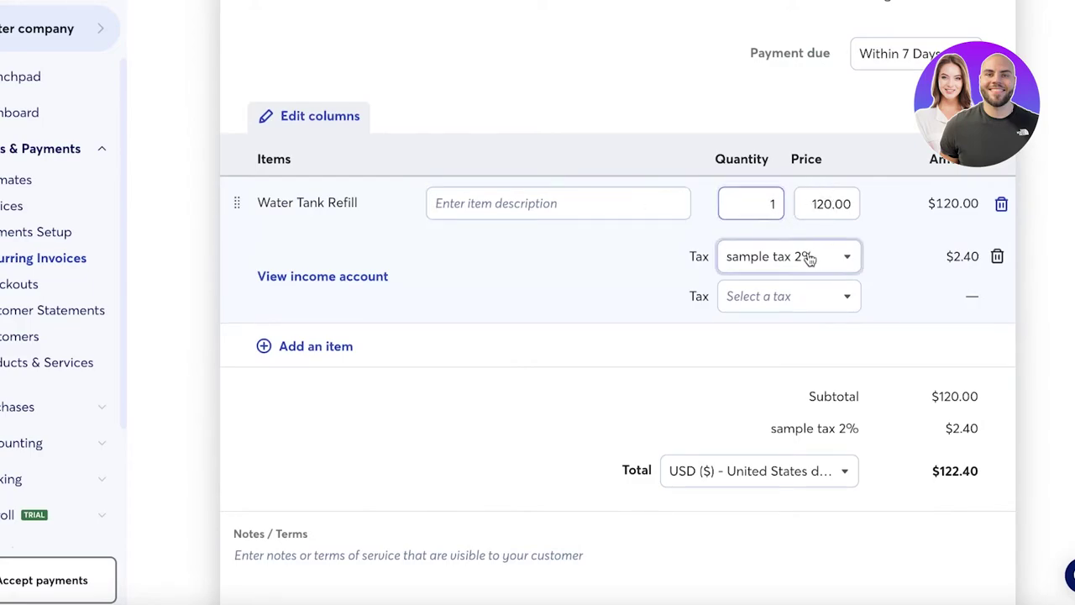
left_click(864, 232)
scroll(471, 362, "down", 2)
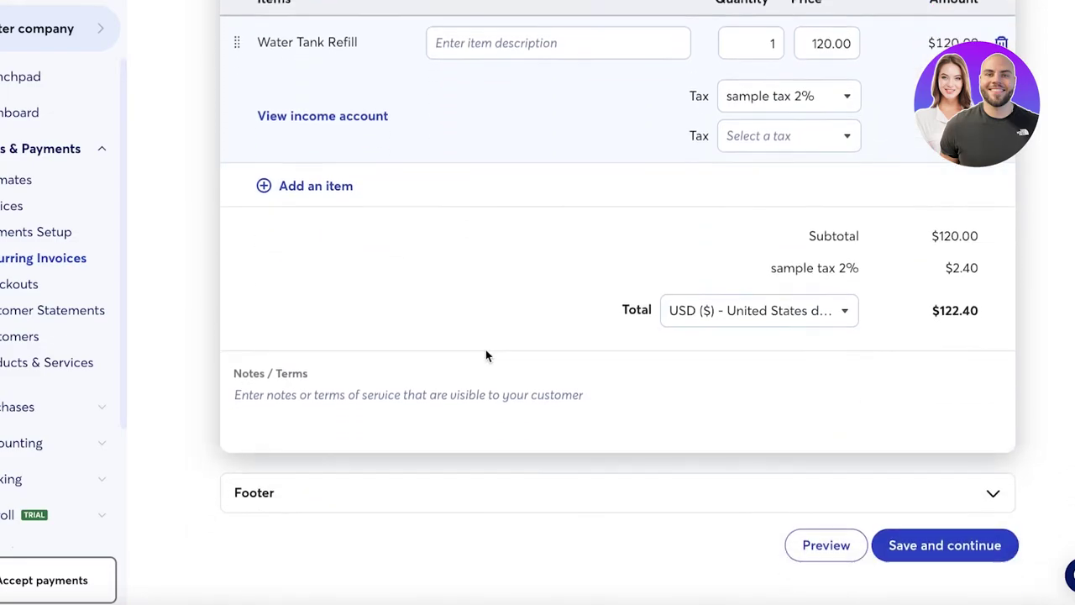
left_click(932, 494)
scroll(666, 465, "down", 1)
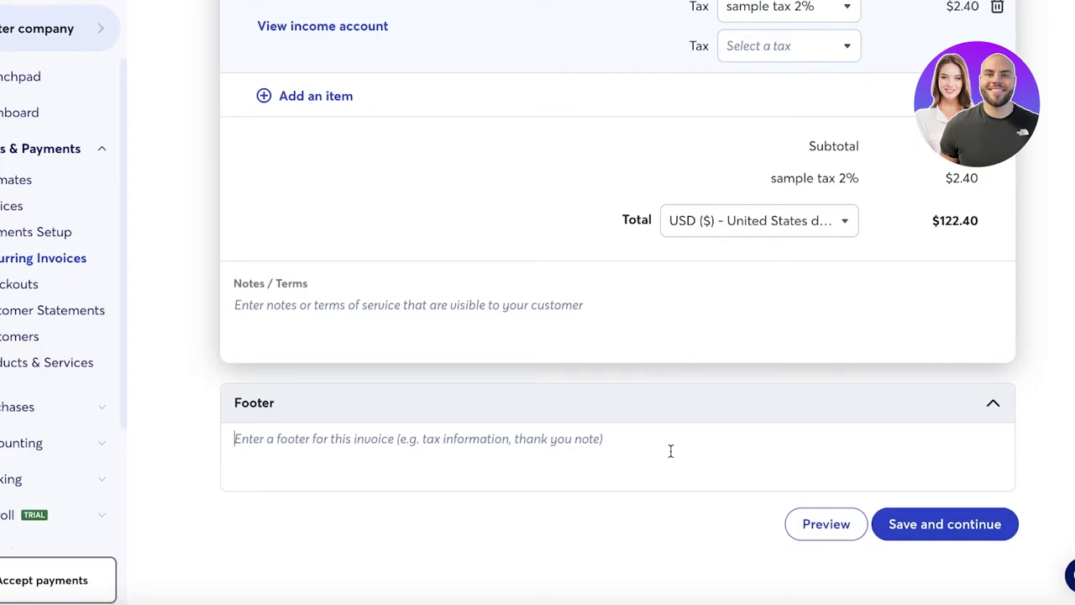
Change the recurring invoice's title to Monthly Water Payment in the business details section, leaving the summary blank.
scroll(659, 443, "up", 1)
scroll(399, 311, "up", 5)
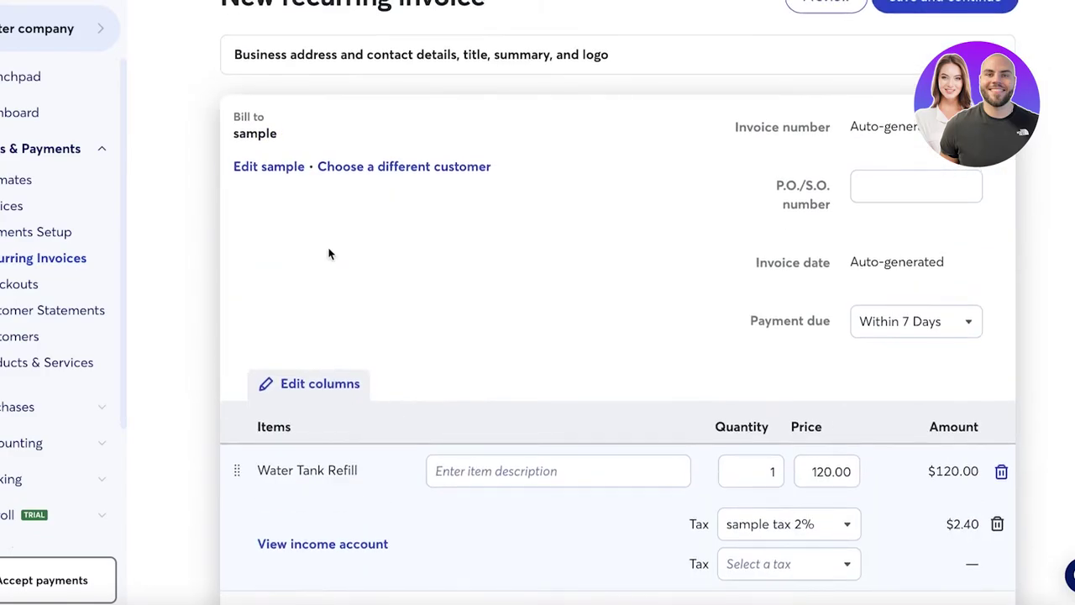
scroll(336, 237, "up", 1)
left_click(395, 99)
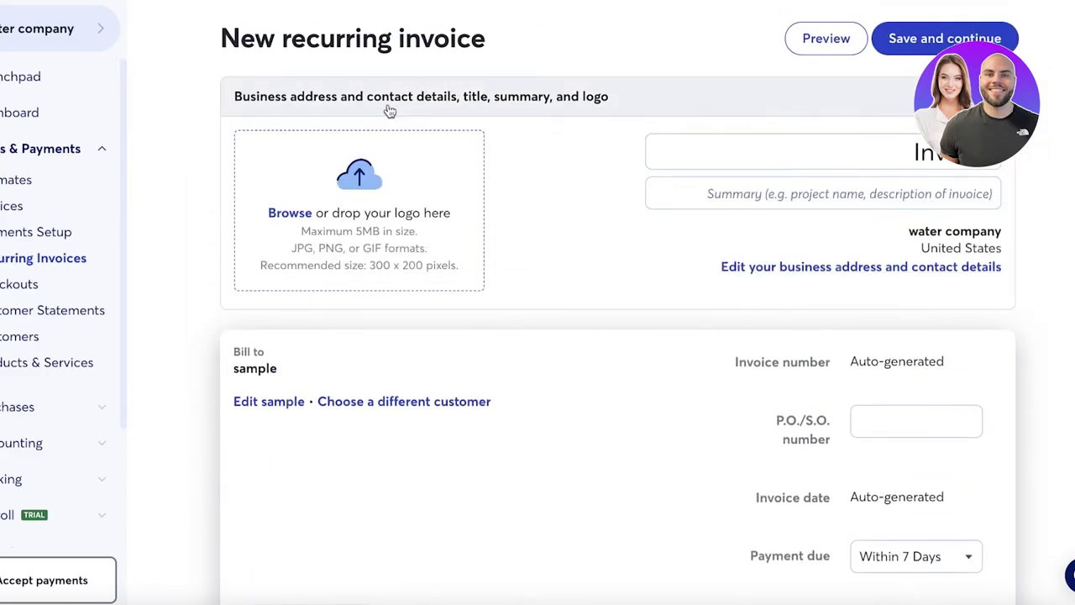
left_click(748, 158)
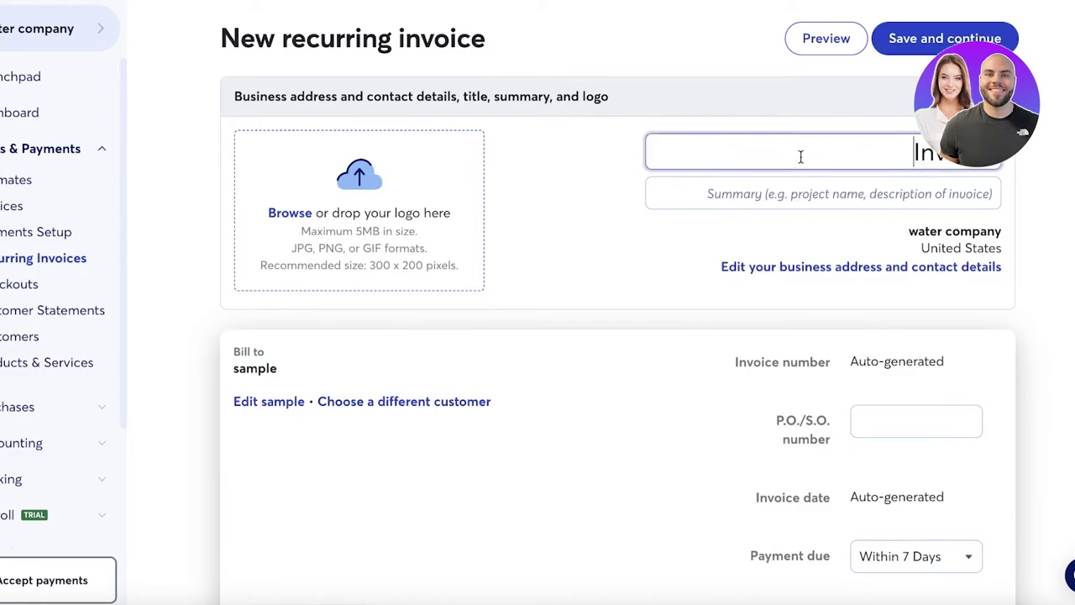
key("ctrl+a")
type("Monthly Water Paym")
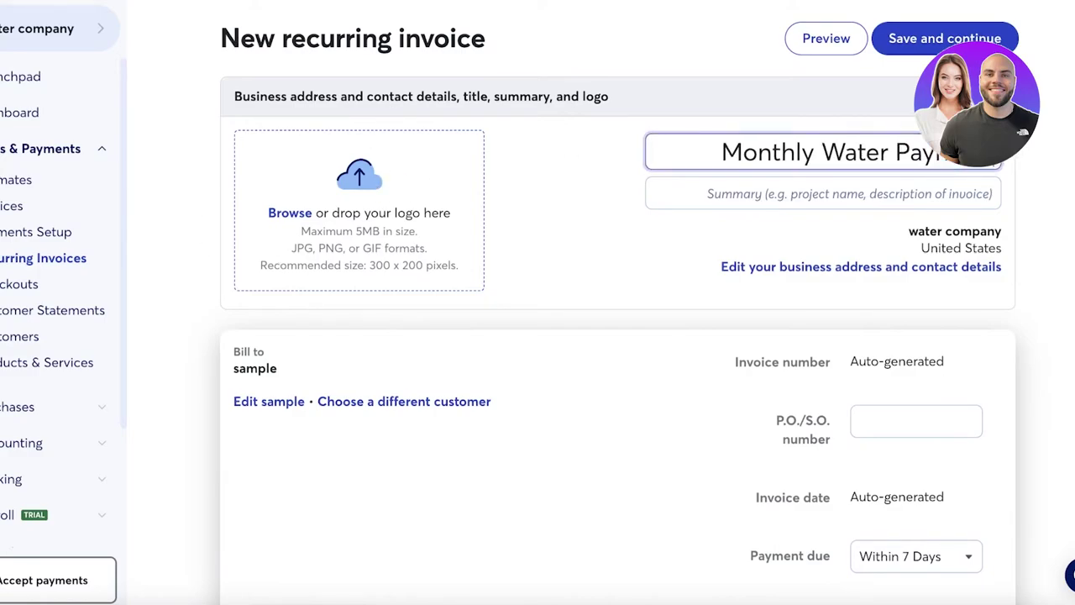
left_click(900, 200)
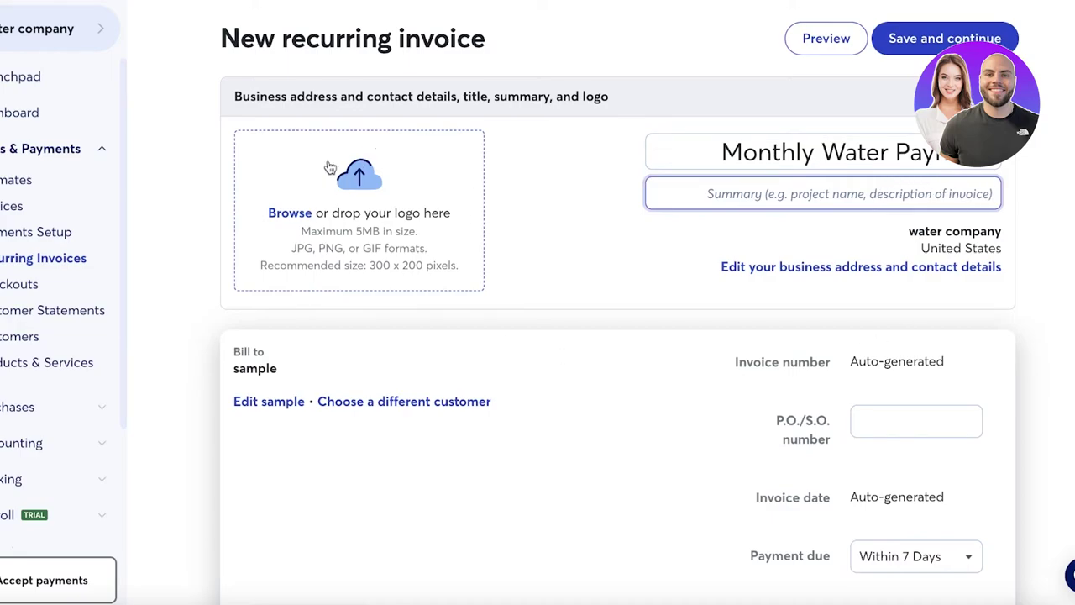
scroll(404, 195, "down", 8)
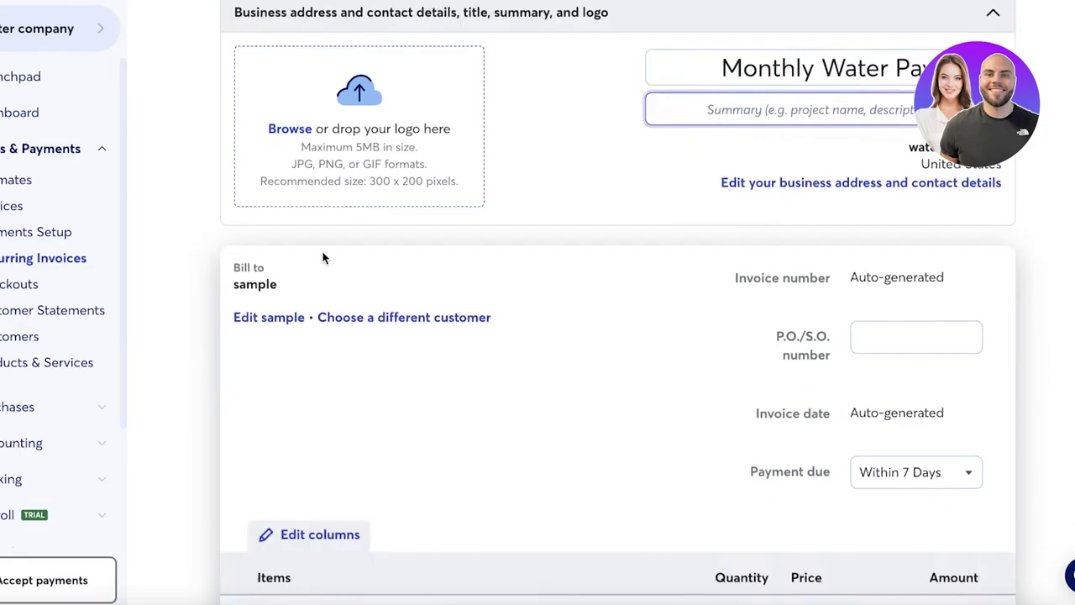
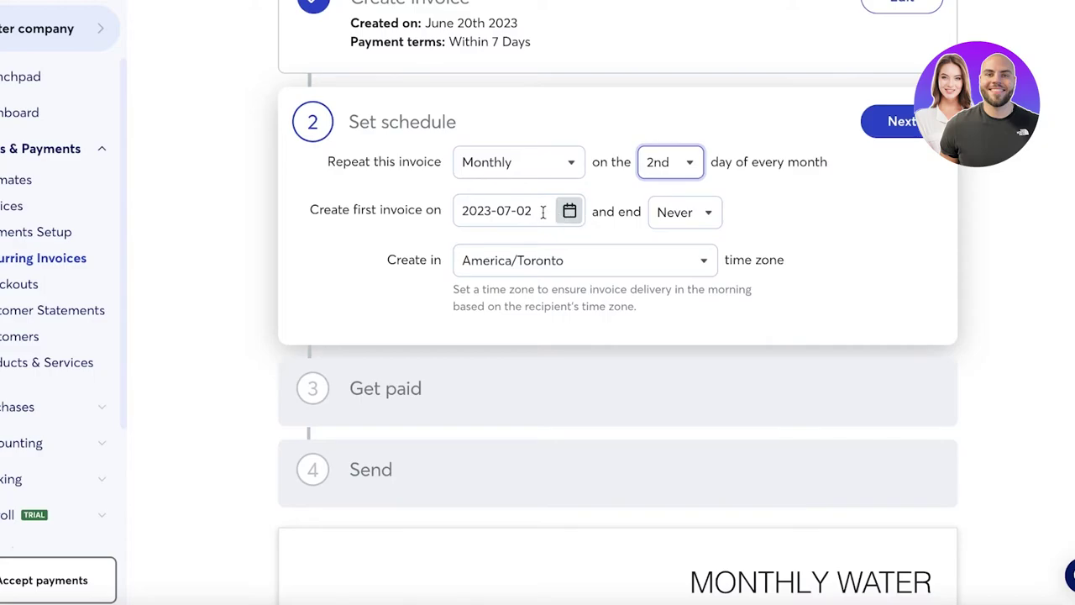
Complete the monthly schedule with its end kept at Never, and accept automatic payments in the Get paid section.
left_click(708, 215)
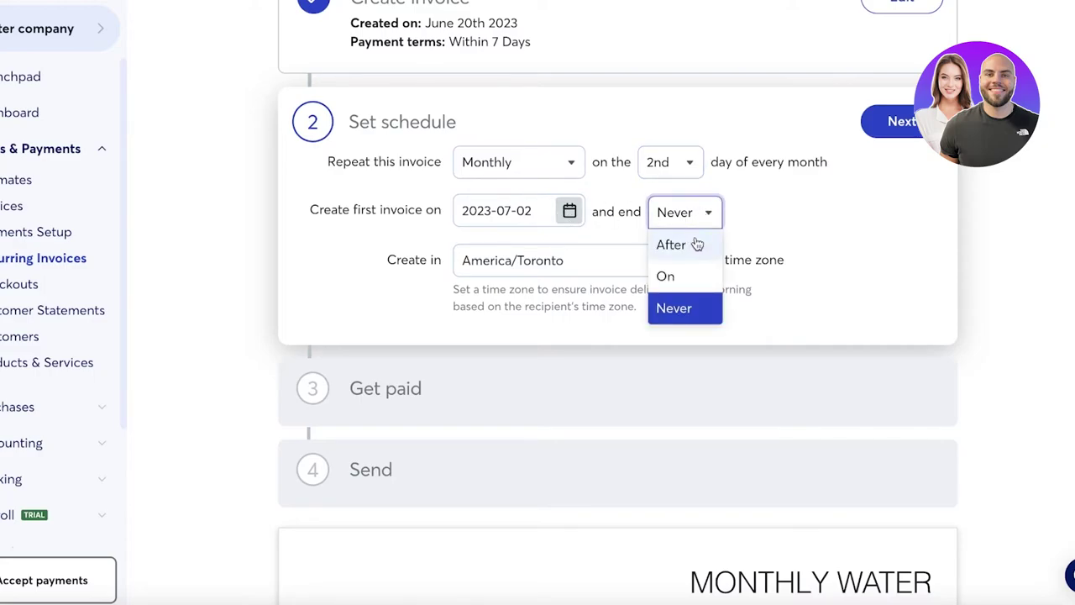
left_click(773, 202)
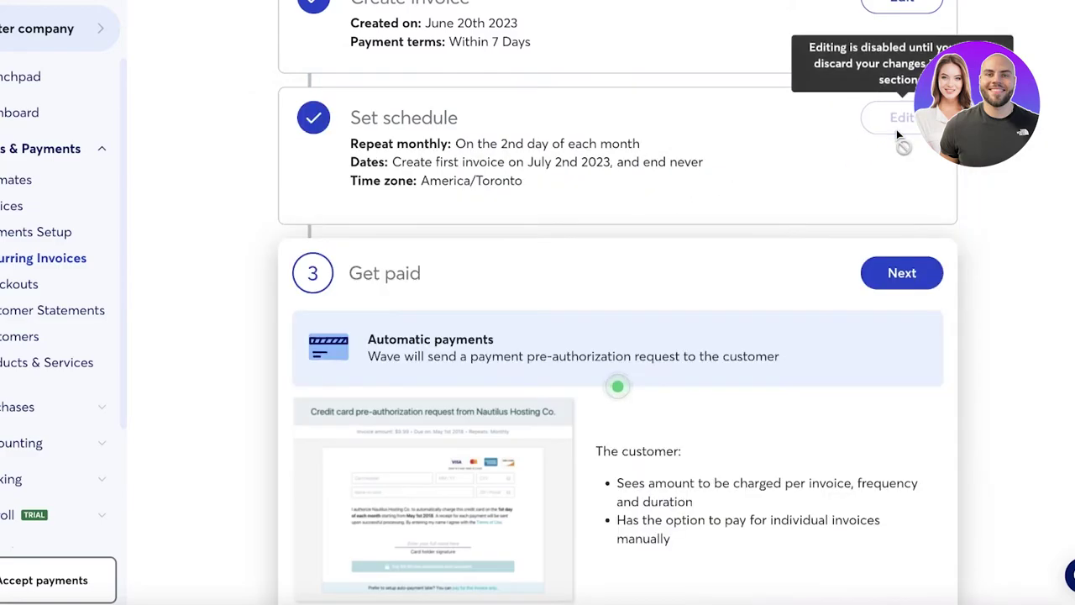
scroll(664, 218, "down", 8)
scroll(785, 178, "up", 7)
scroll(790, 179, "down", 7)
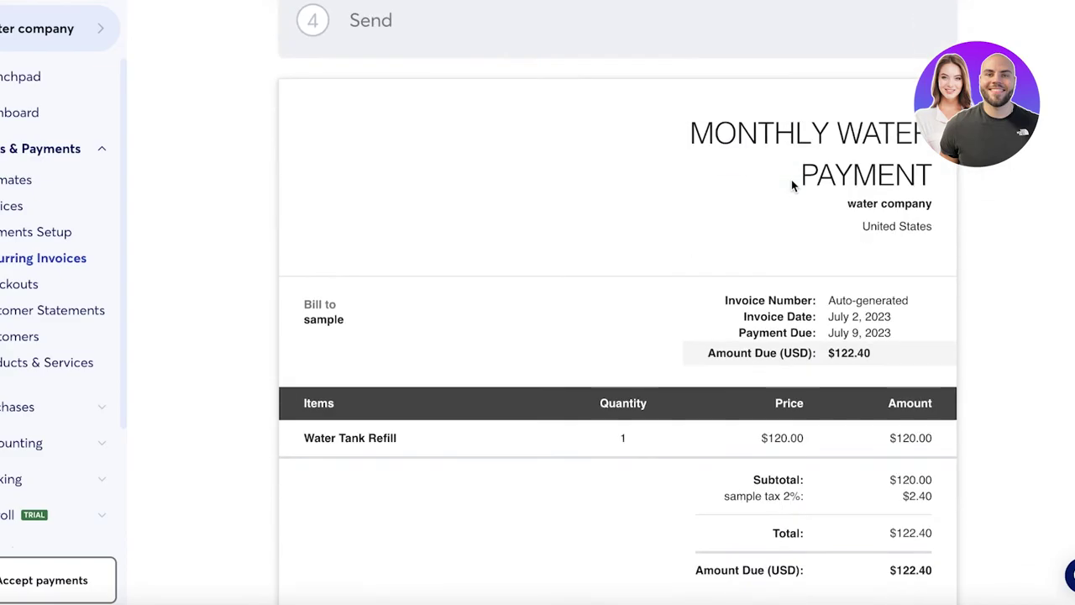
scroll(792, 179, "up", 10)
scroll(858, 336, "down", 5)
scroll(858, 336, "up", 5)
left_click(901, 373)
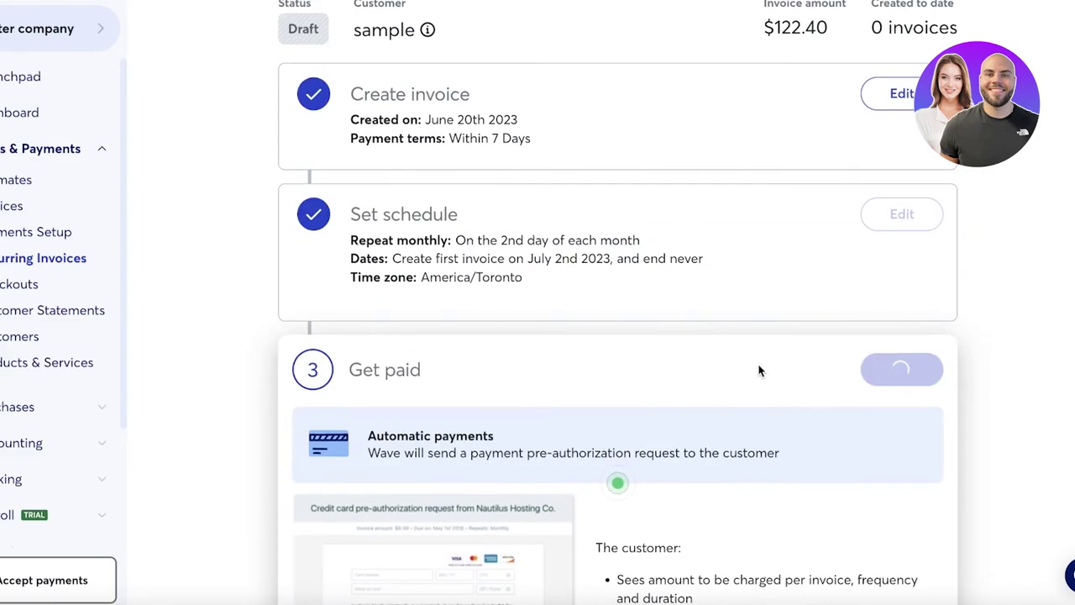
Enter the recipient's email address for automatic sending and attach a PDF of the invoice to the customer's email.
scroll(788, 278, "down", 3)
scroll(785, 258, "up", 6)
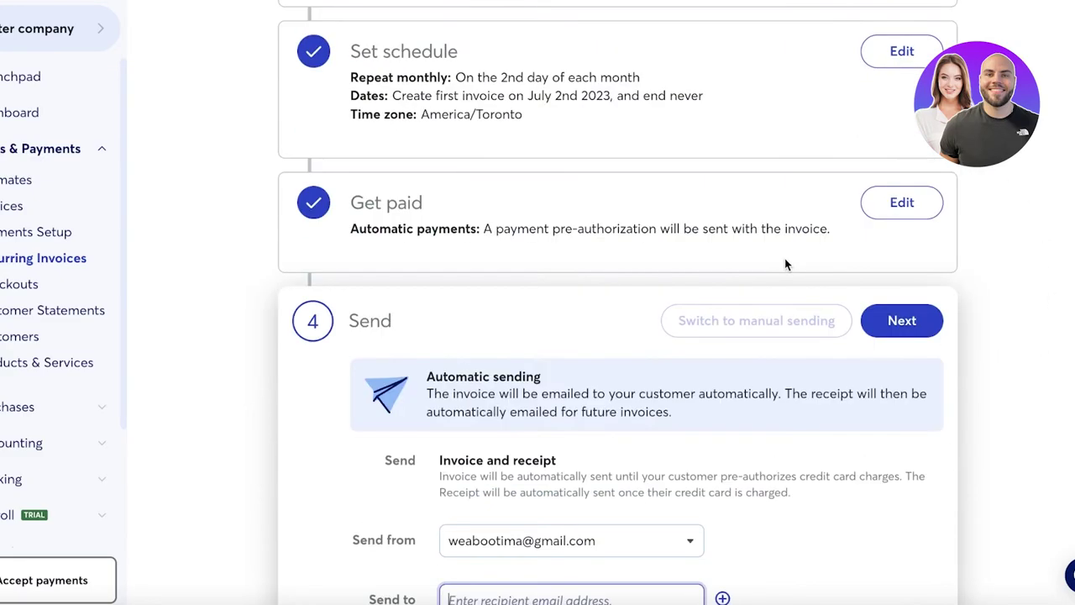
scroll(696, 220, "down", 3)
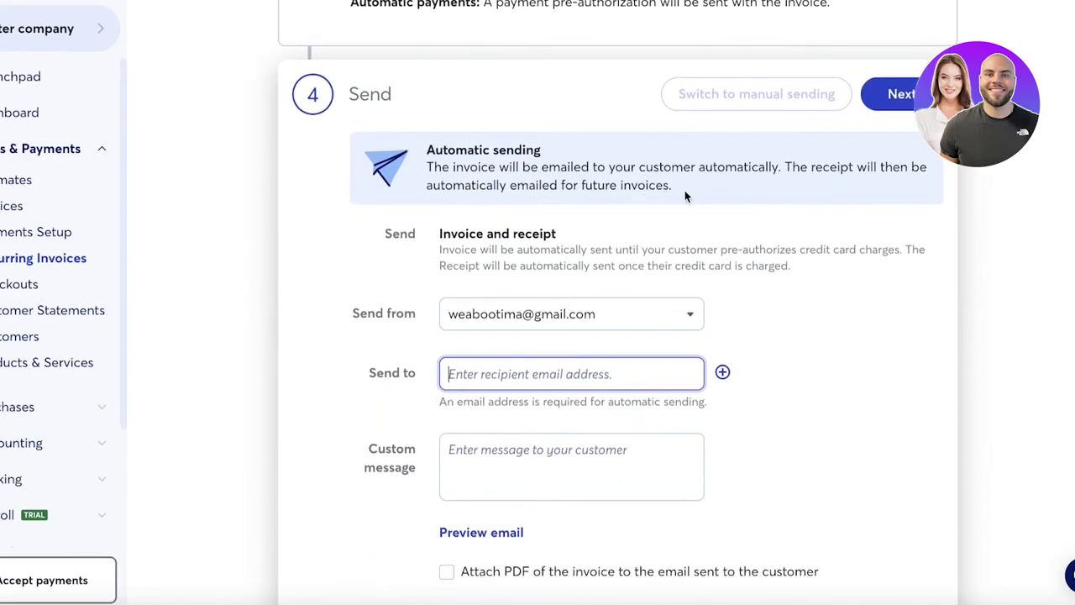
scroll(636, 314, "down", 2)
left_click(600, 245)
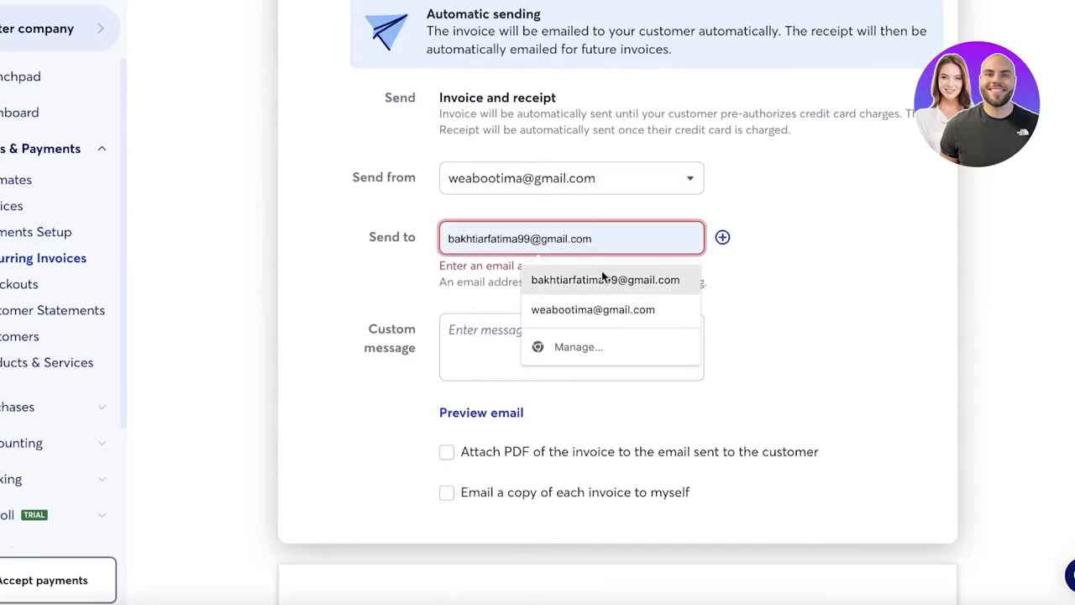
left_click(602, 279)
scroll(841, 242, "up", 3)
scroll(845, 239, "down", 6)
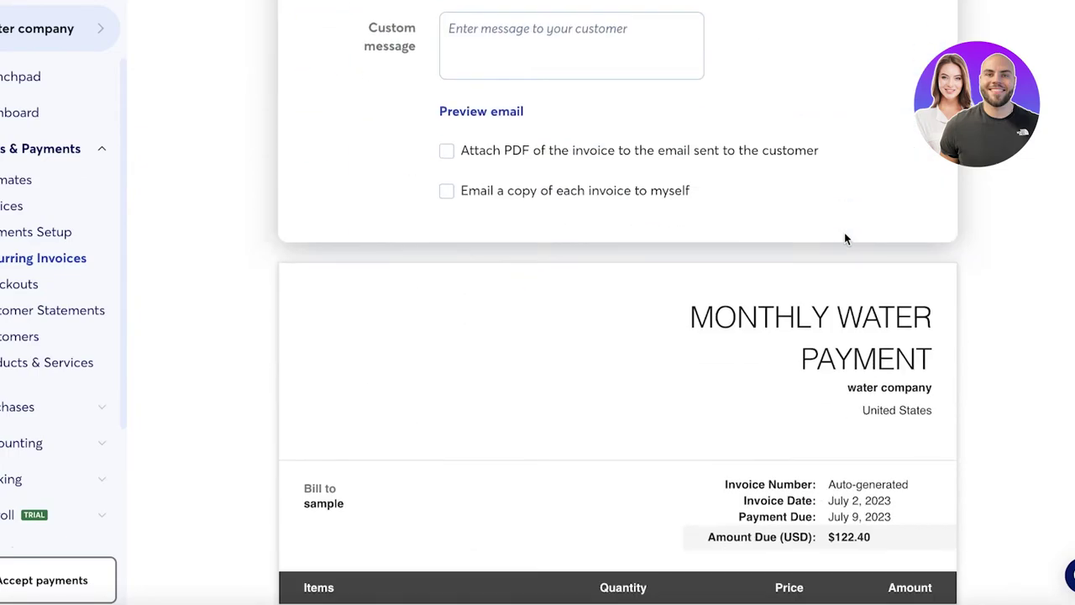
left_click(551, 153)
Complete the Send section with automatic sending and review the recurring invoice's summary and preview.
scroll(776, 153, "down", 4)
scroll(526, 127, "down", 3)
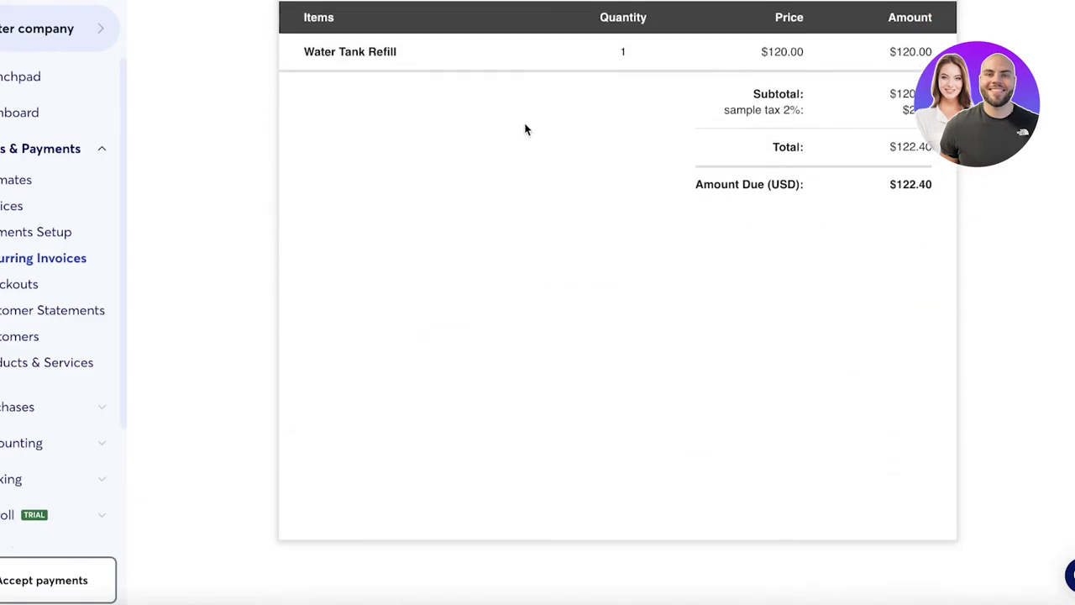
scroll(799, 79, "up", 6)
scroll(562, 122, "down", 6)
scroll(562, 121, "up", 3)
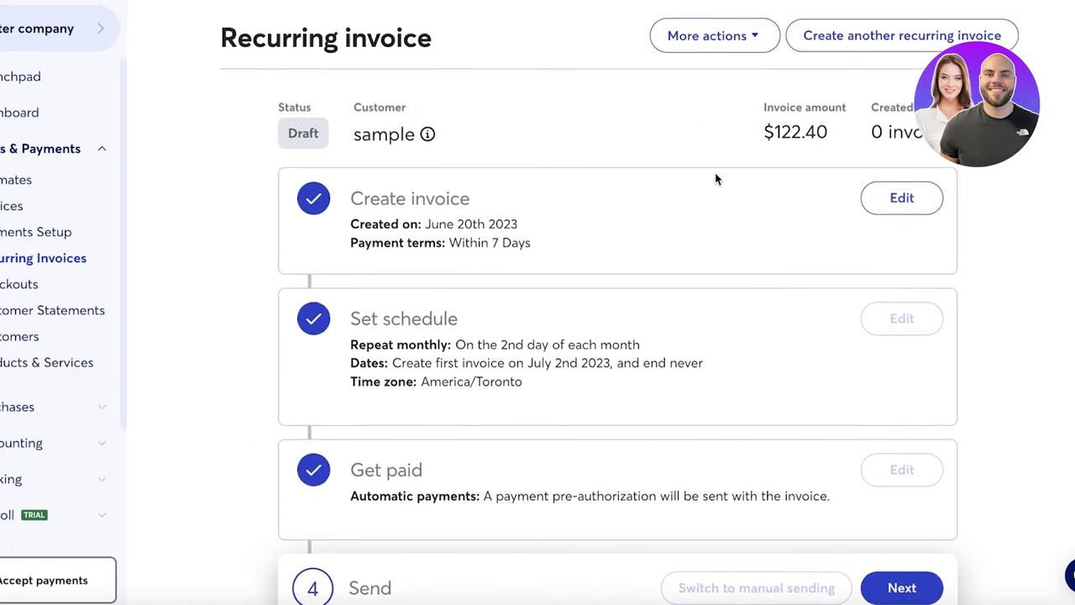
scroll(717, 179, "down", 5)
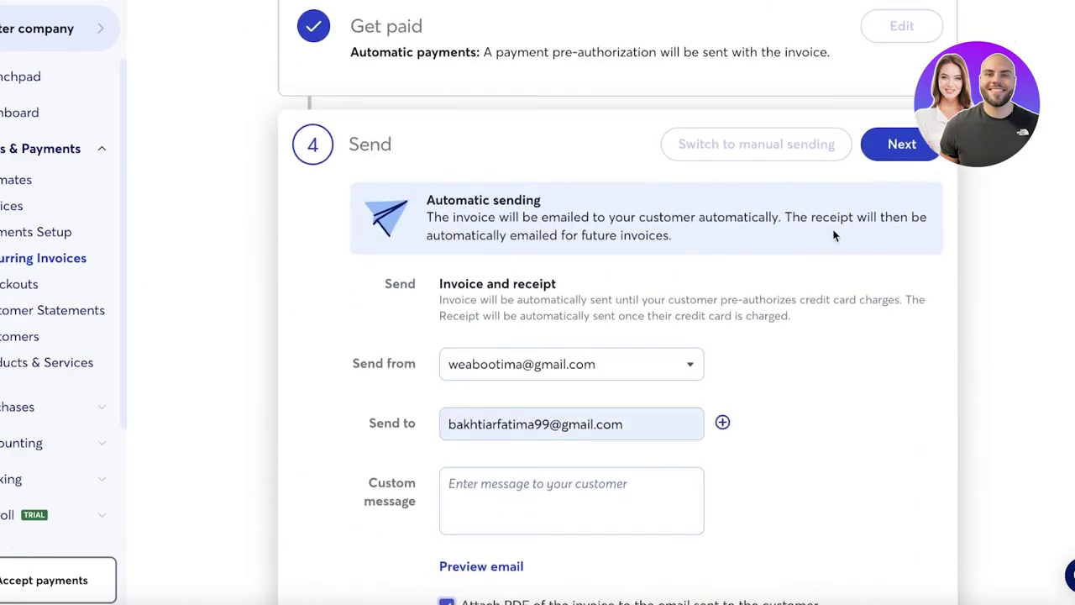
left_click(900, 144)
scroll(658, 108, "up", 5)
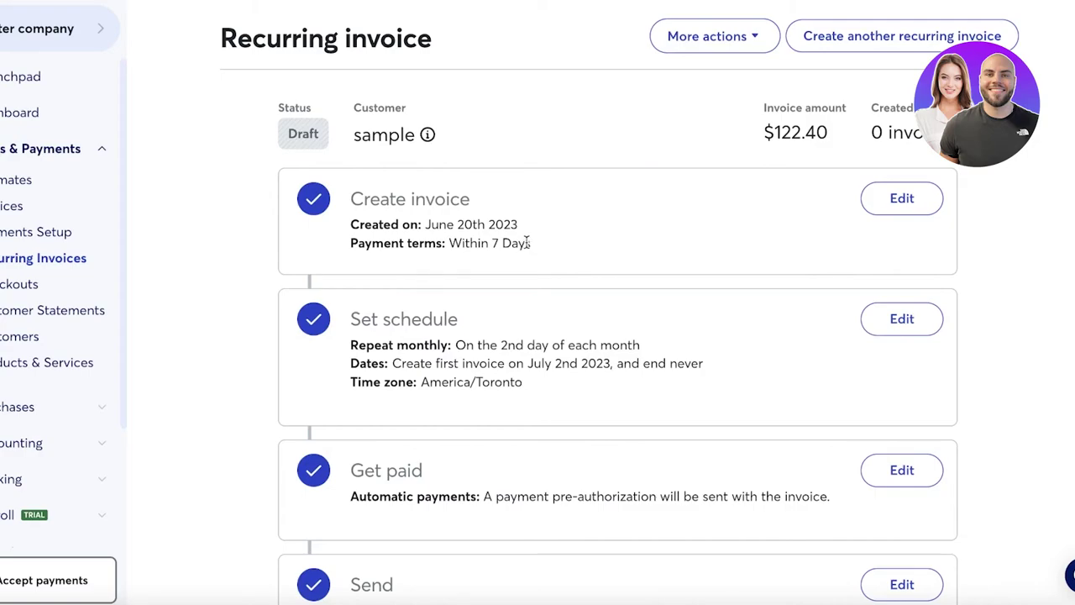
scroll(582, 208, "down", 15)
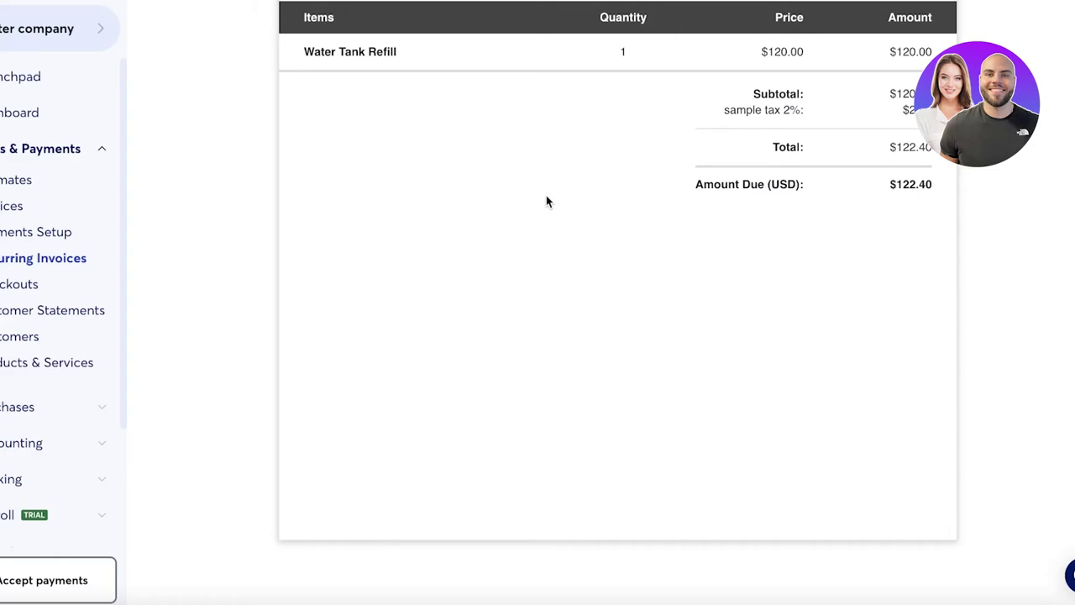
scroll(425, 134, "down", 10)
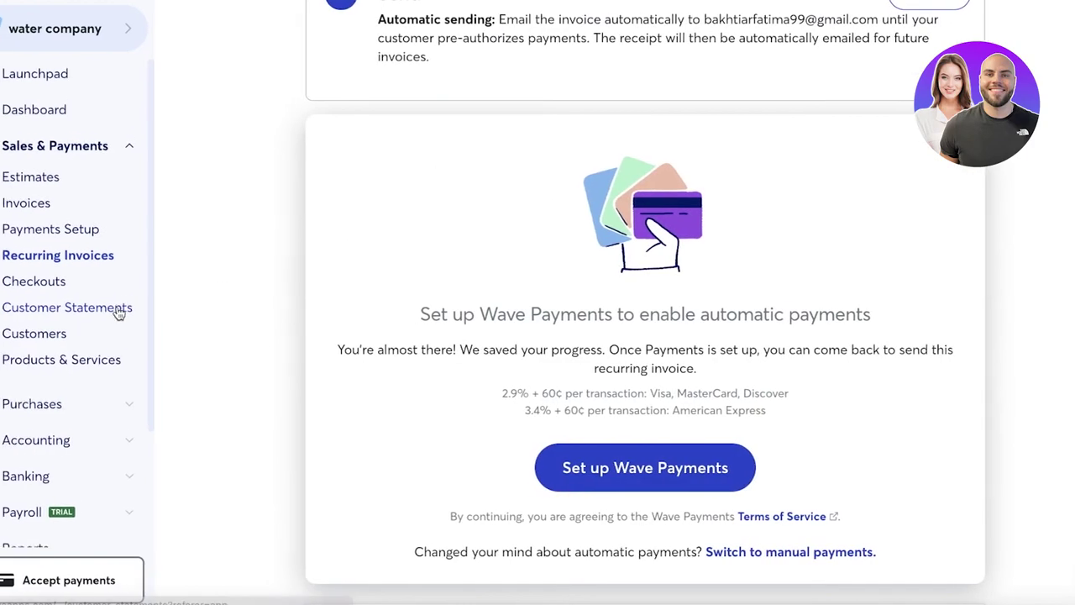
Open the Invoices page and dismiss the announcements about invoice discounts and the Activity tab.
scroll(84, 307, "down", 3)
left_click(155, 285)
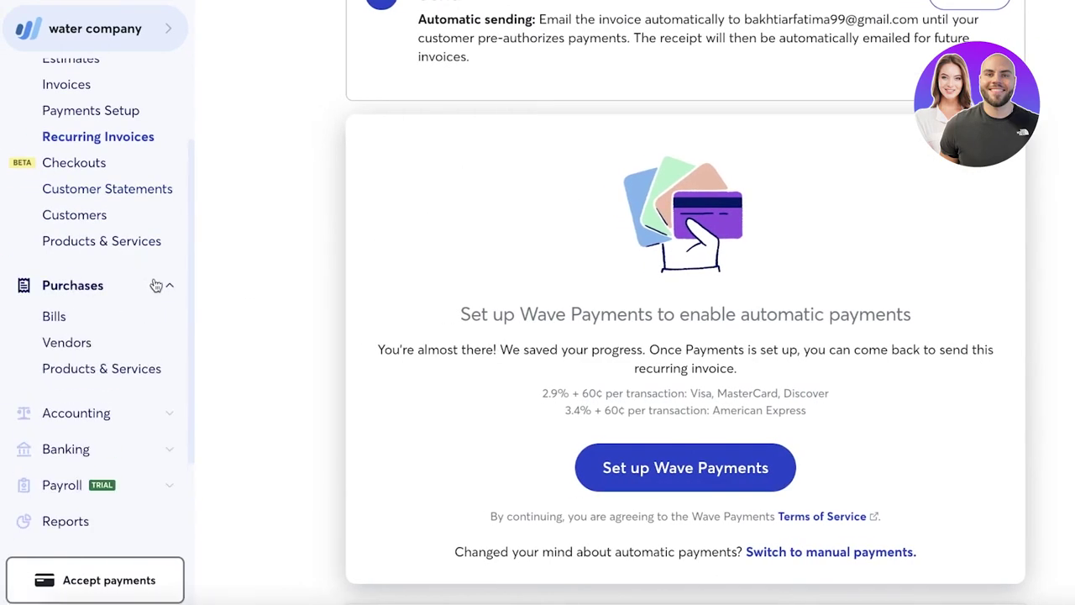
scroll(71, 277, "up", 2)
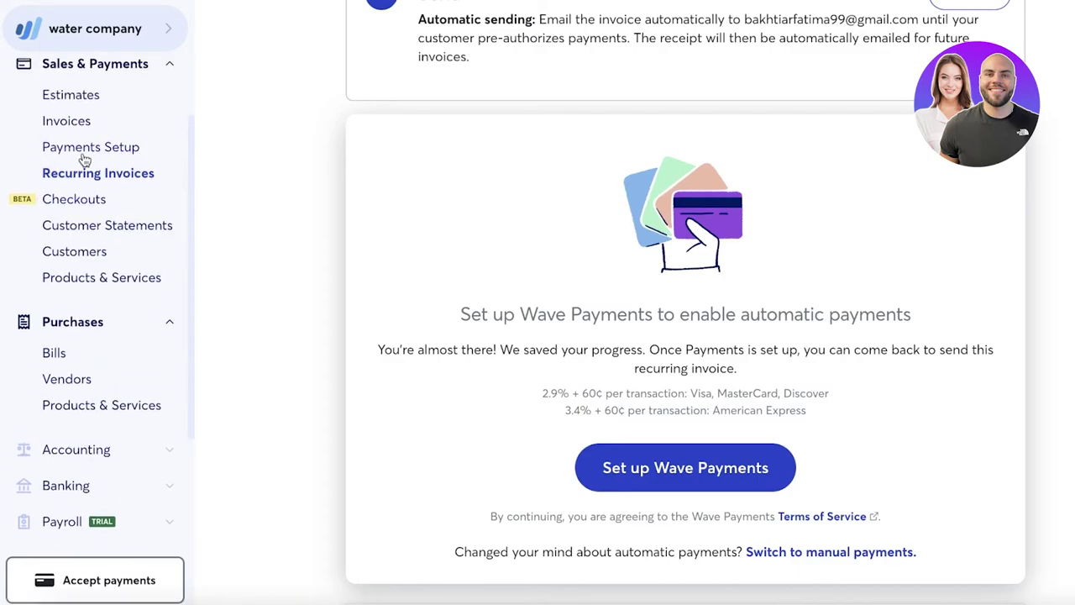
left_click(84, 181)
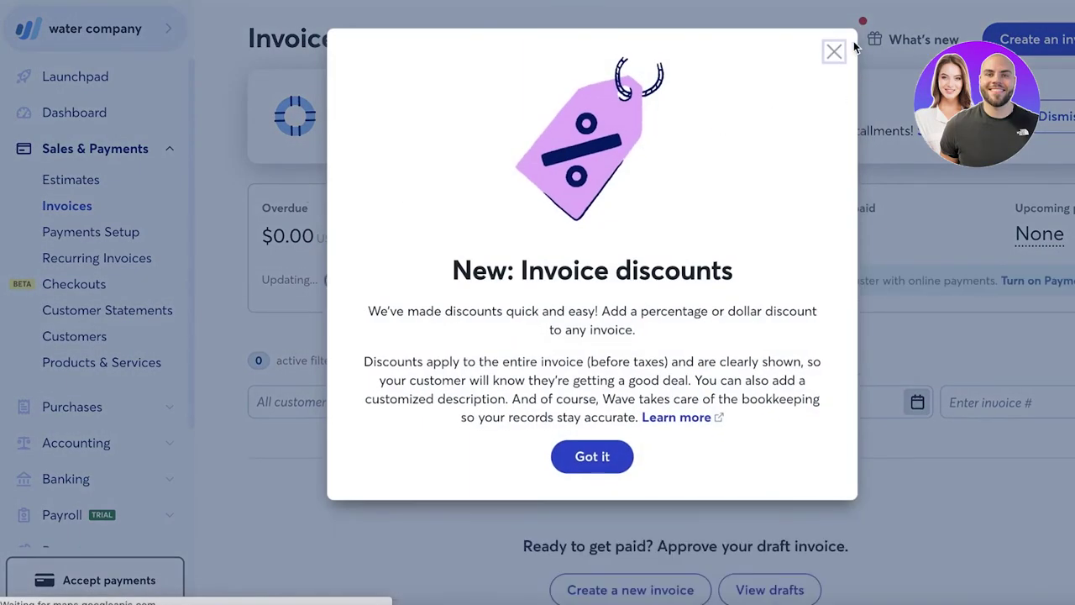
left_click(836, 52)
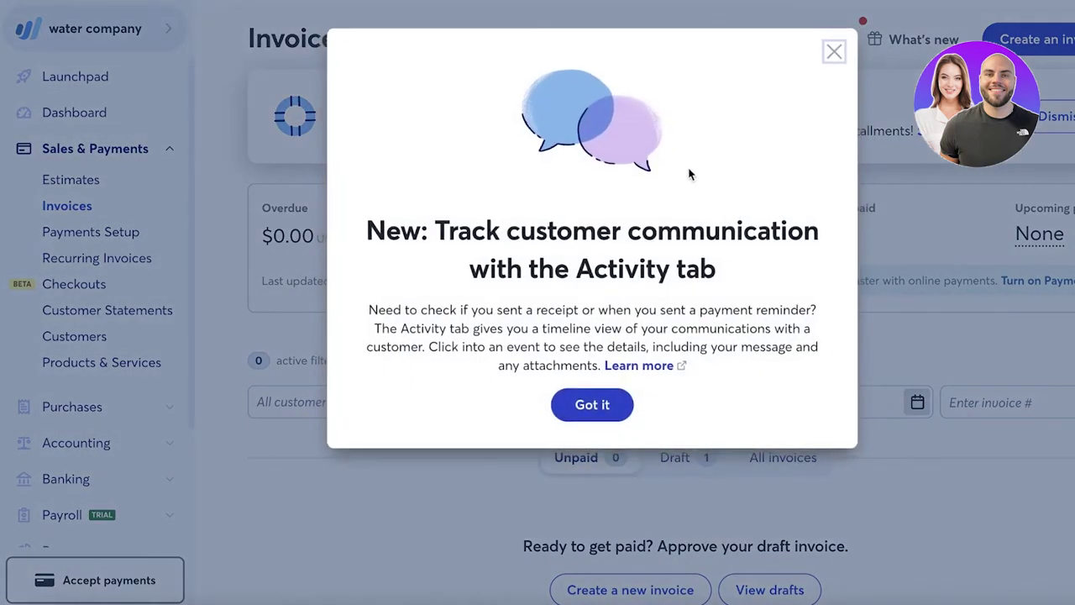
left_click(840, 52)
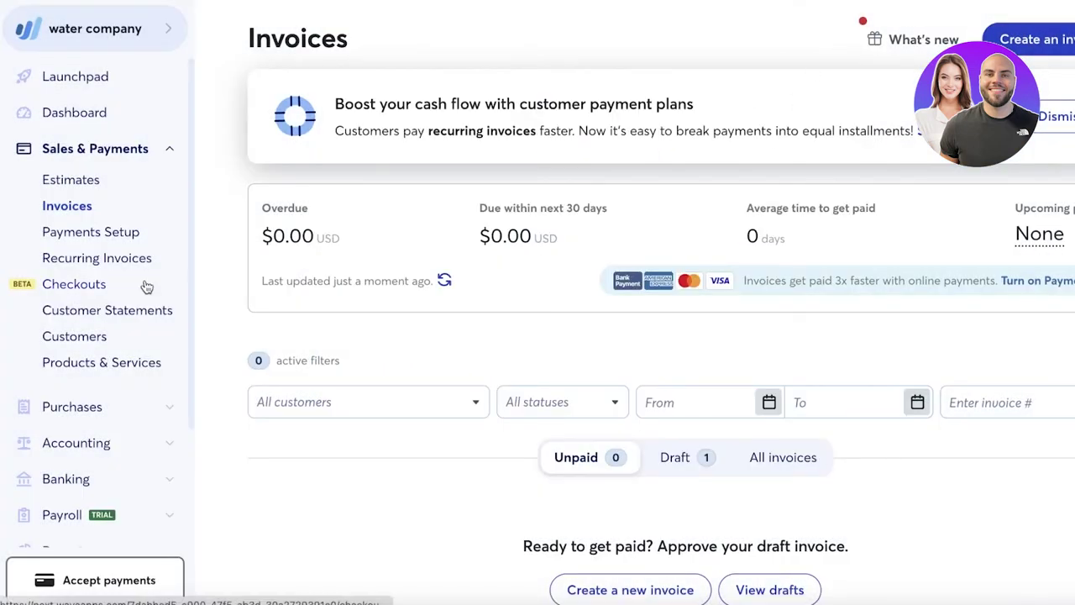
Open the Products & Services list for Purchases.
left_click(50, 408)
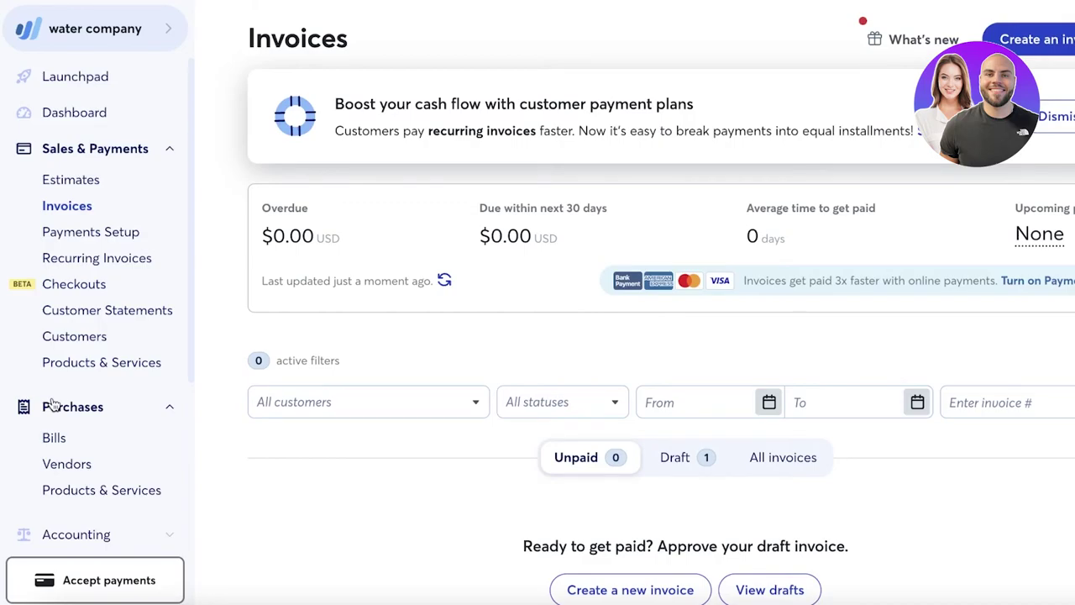
scroll(42, 416, "down", 1)
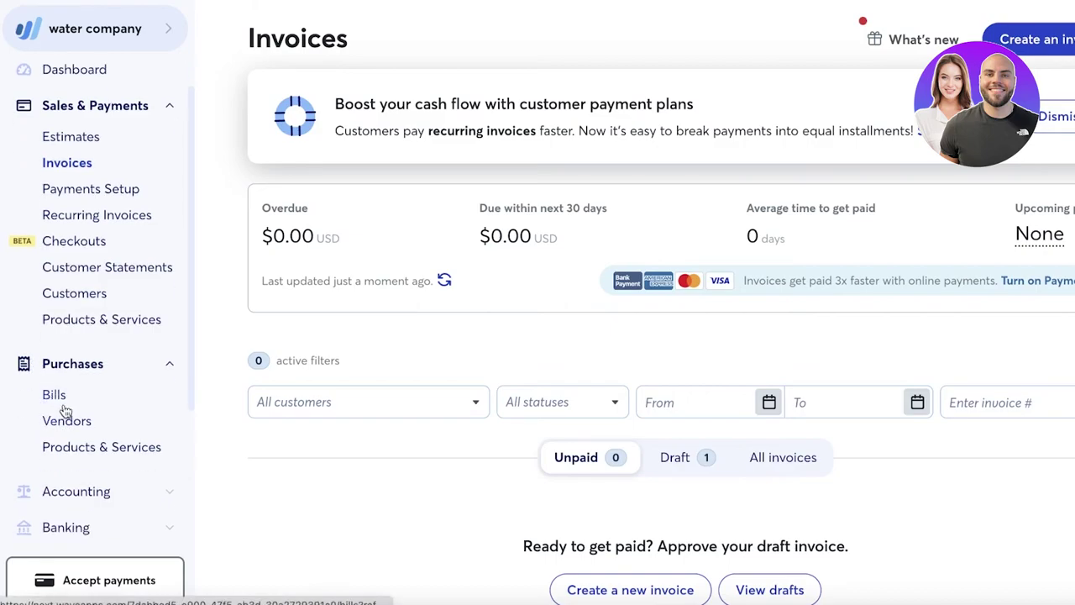
left_click(67, 452)
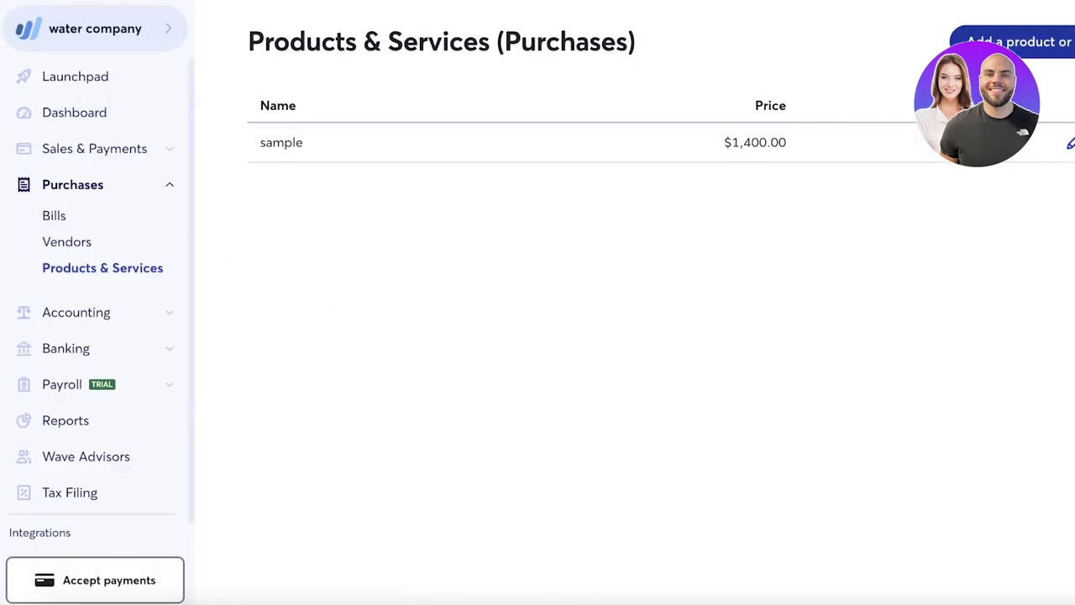
Start a new purchase product or service named Water Supply with a price of 20000.
left_click(910, 46)
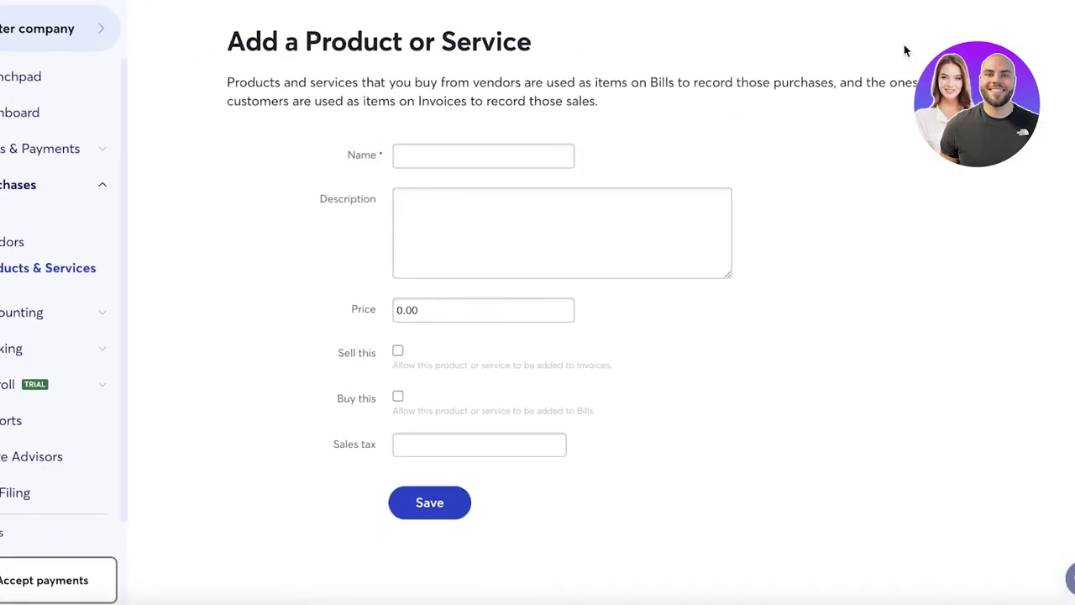
left_click(486, 162)
type("Water Supply")
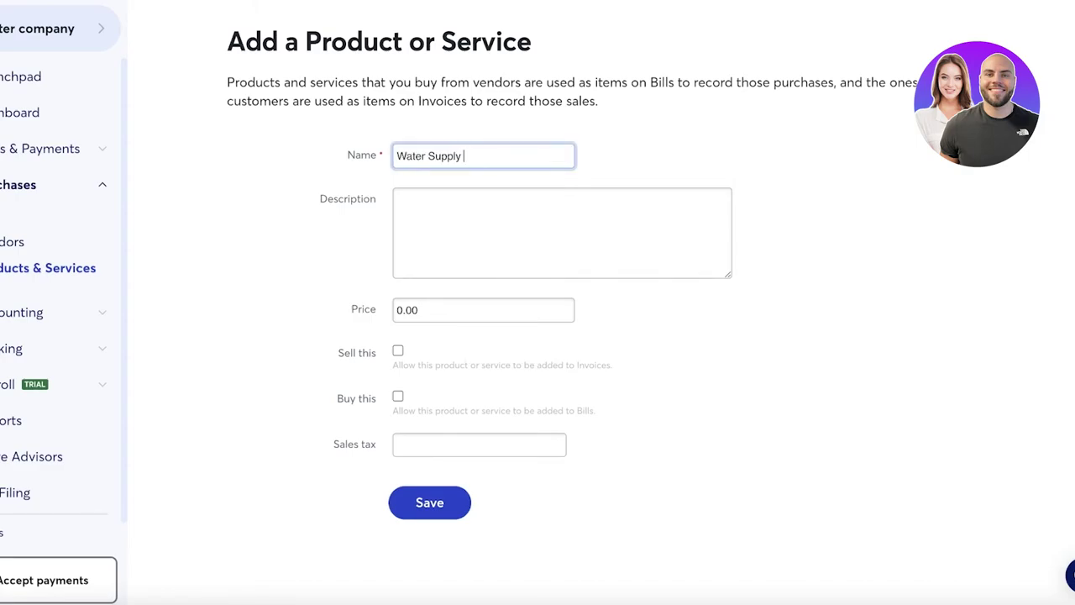
left_click(487, 320)
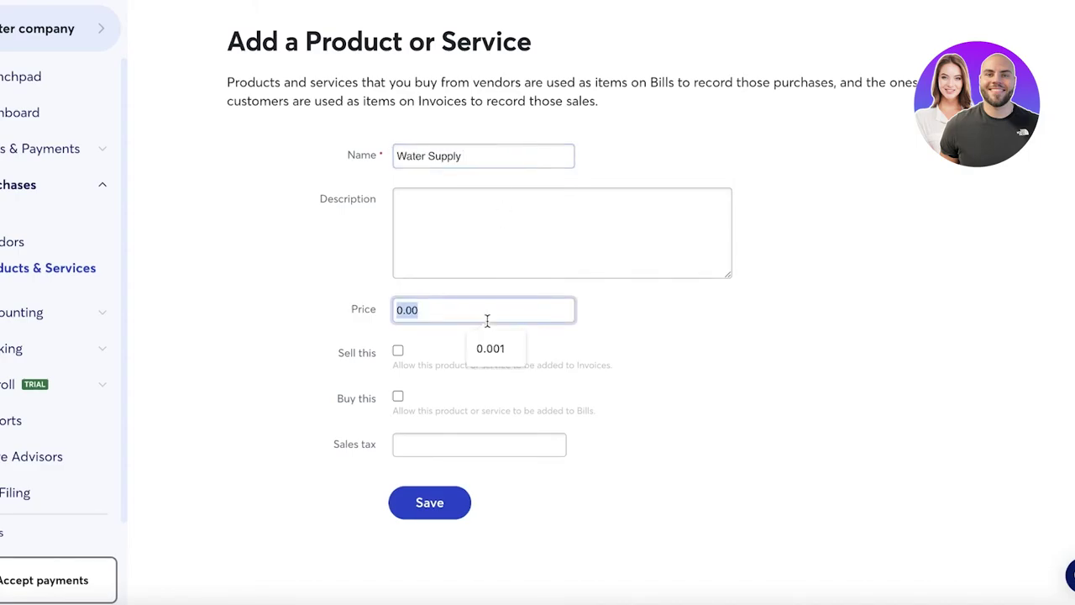
type("20000")
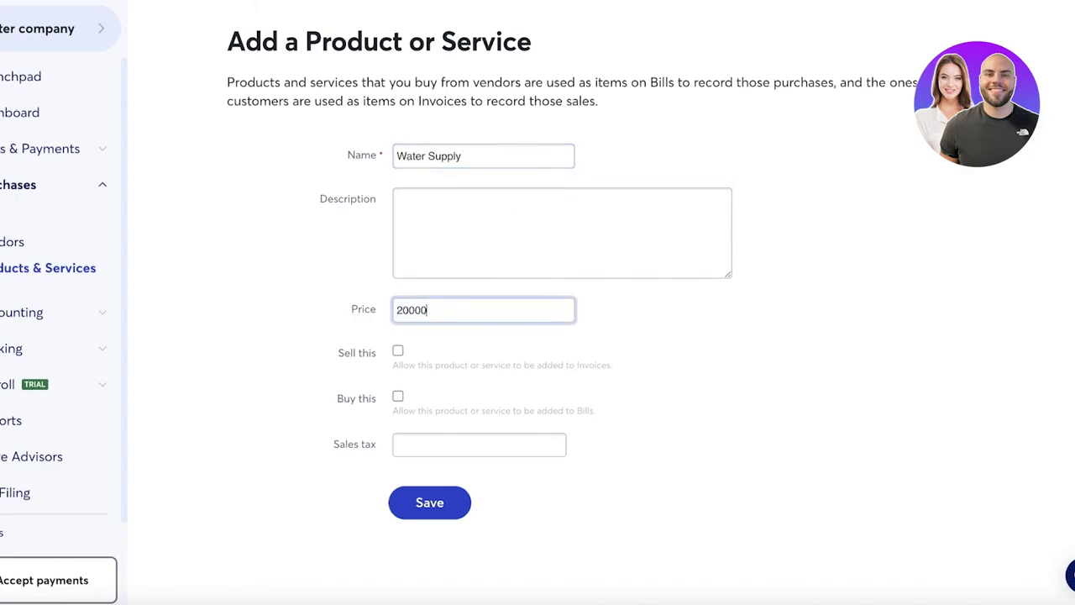
Allow Water Supply to be bought, assign the expense account Purchases – Parts & Materials, and save the product.
left_click(399, 395)
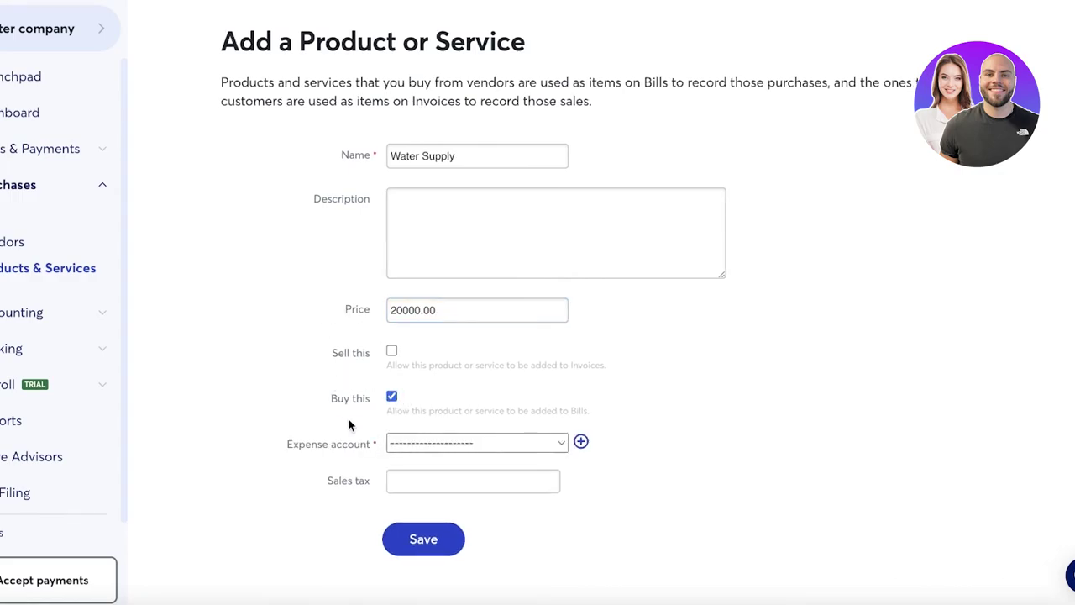
left_click(473, 446)
scroll(495, 445, "down", 5)
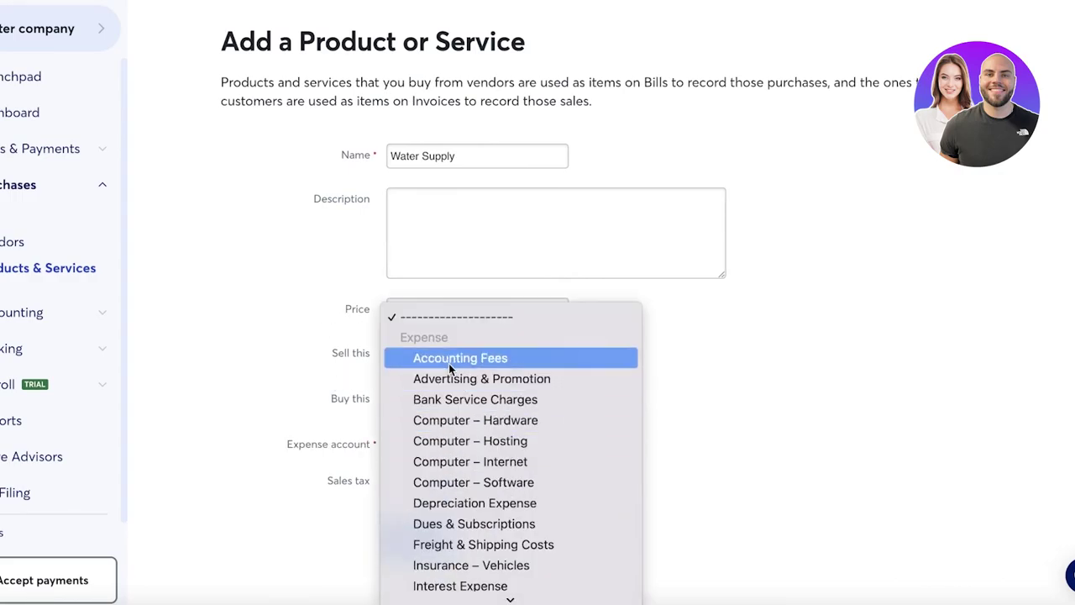
scroll(475, 375, "down", 8)
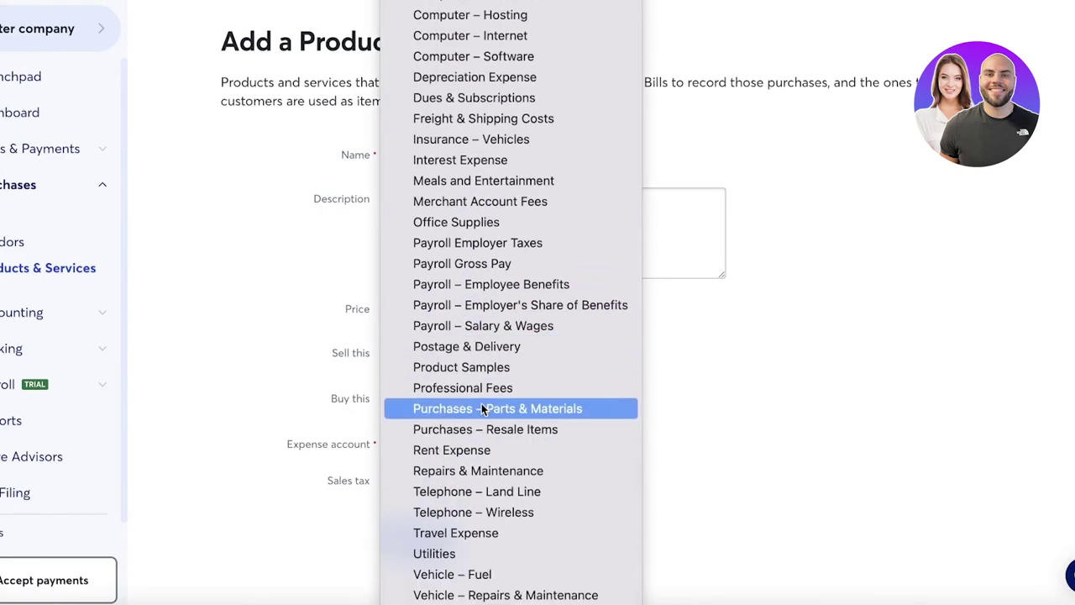
left_click(484, 409)
left_click(489, 409)
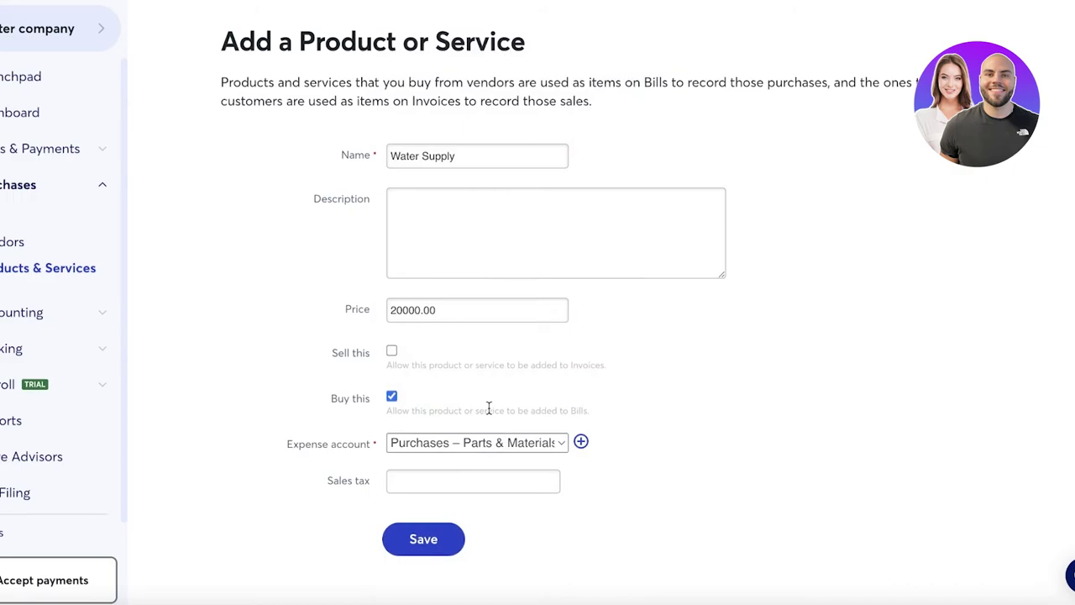
left_click(424, 539)
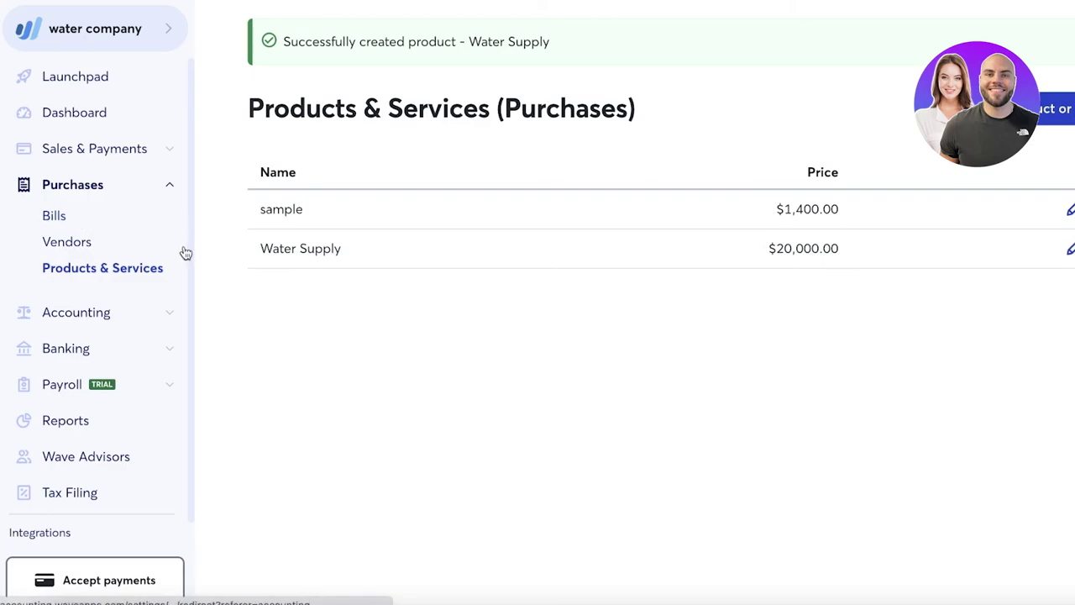
View the Bills list, and open the Account reconciliation page and dismiss its introductory pop-up.
left_click(55, 215)
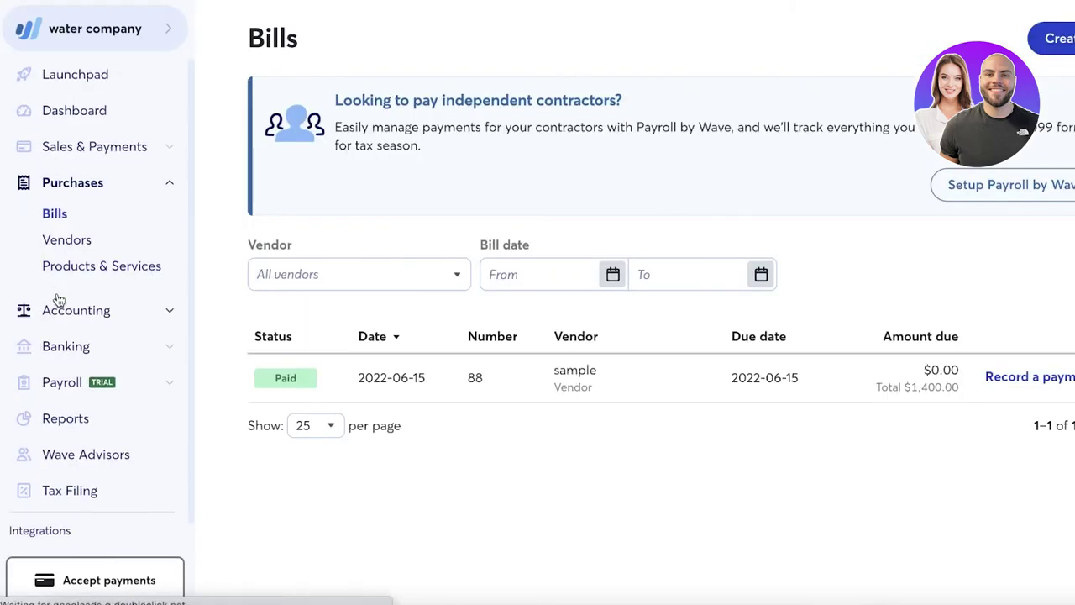
scroll(34, 303, "down", 1)
left_click(60, 290)
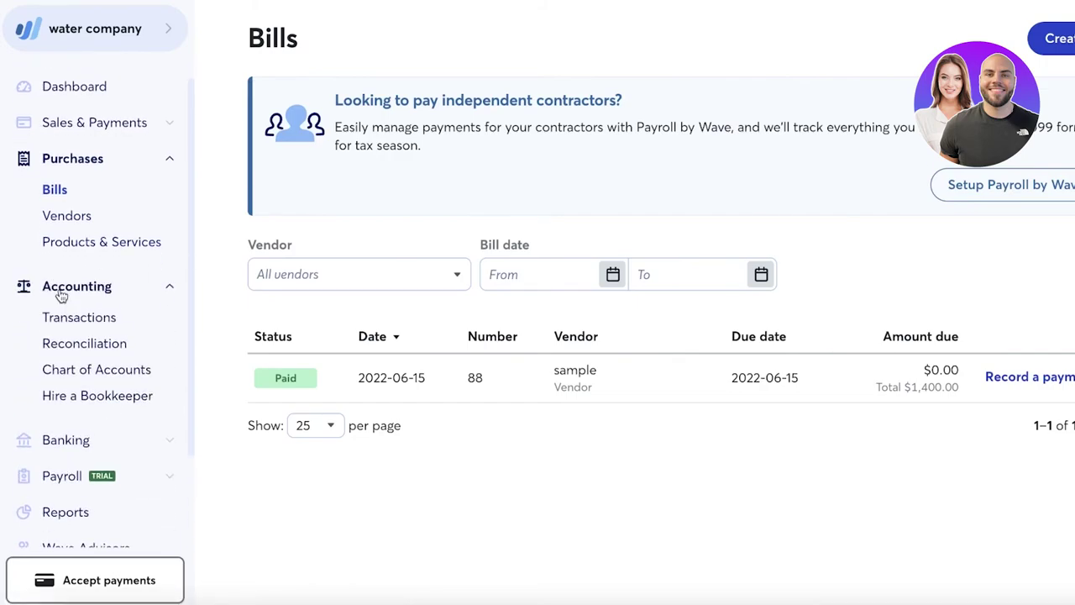
left_click(74, 353)
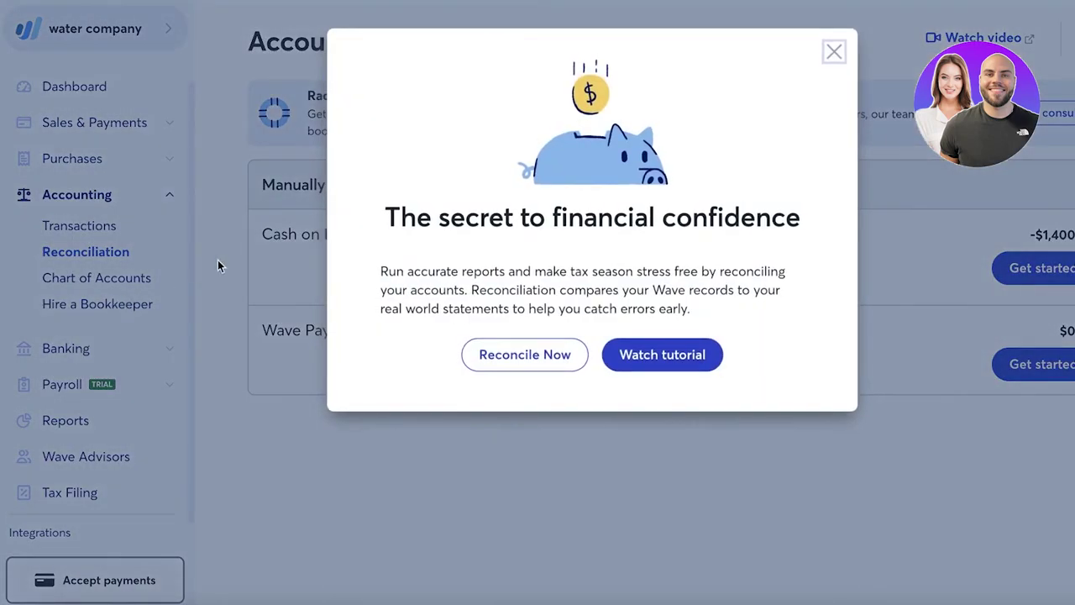
left_click(835, 53)
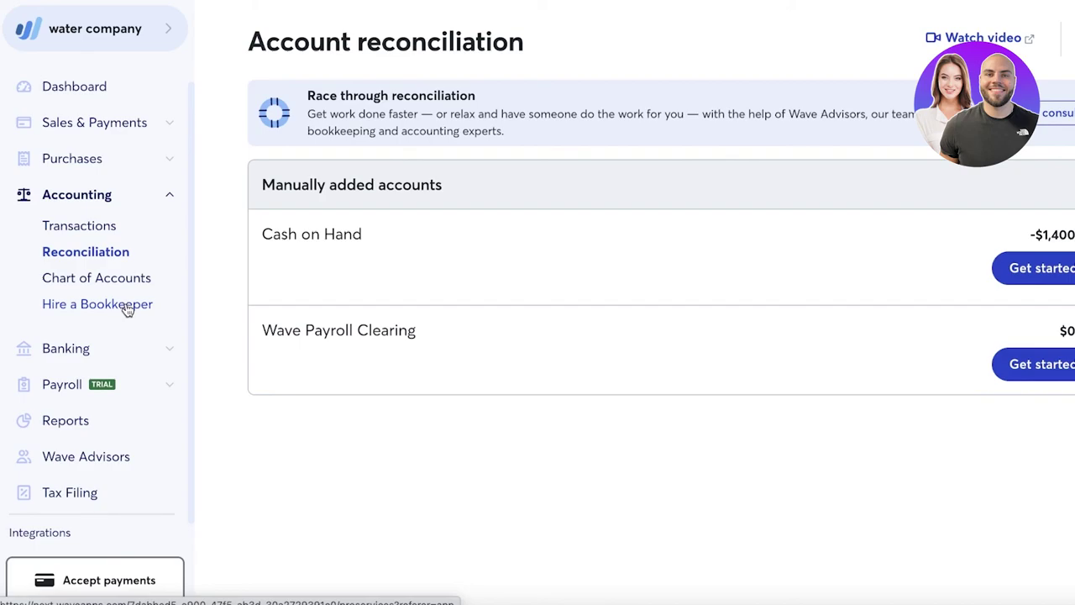
Expand the Banking and Payroll sections to look through the pages each one offers.
scroll(113, 336, "down", 1)
left_click(113, 335)
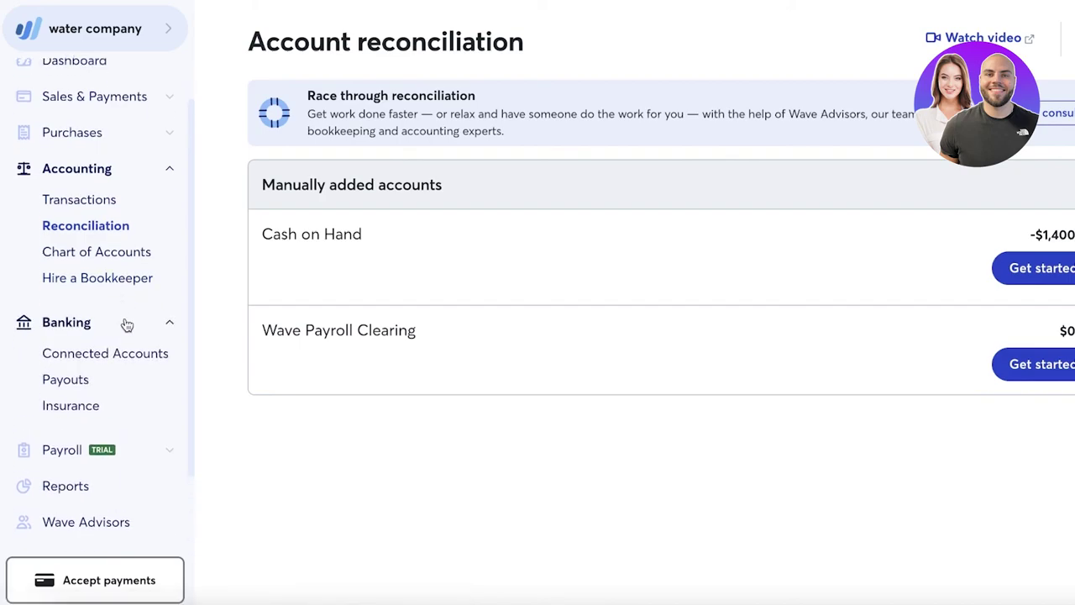
scroll(57, 372, "down", 3)
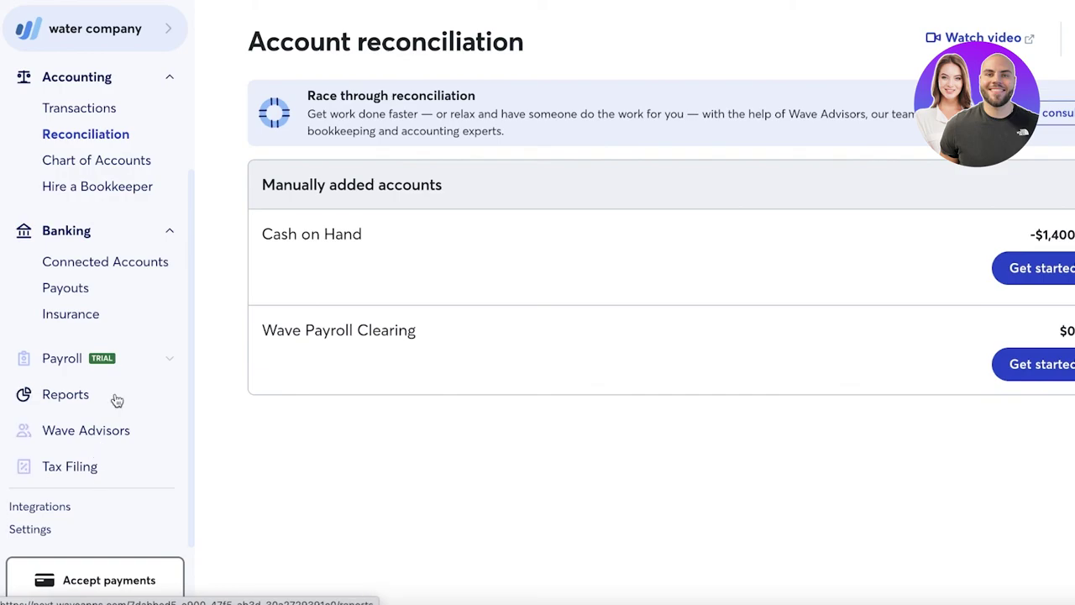
left_click(108, 367)
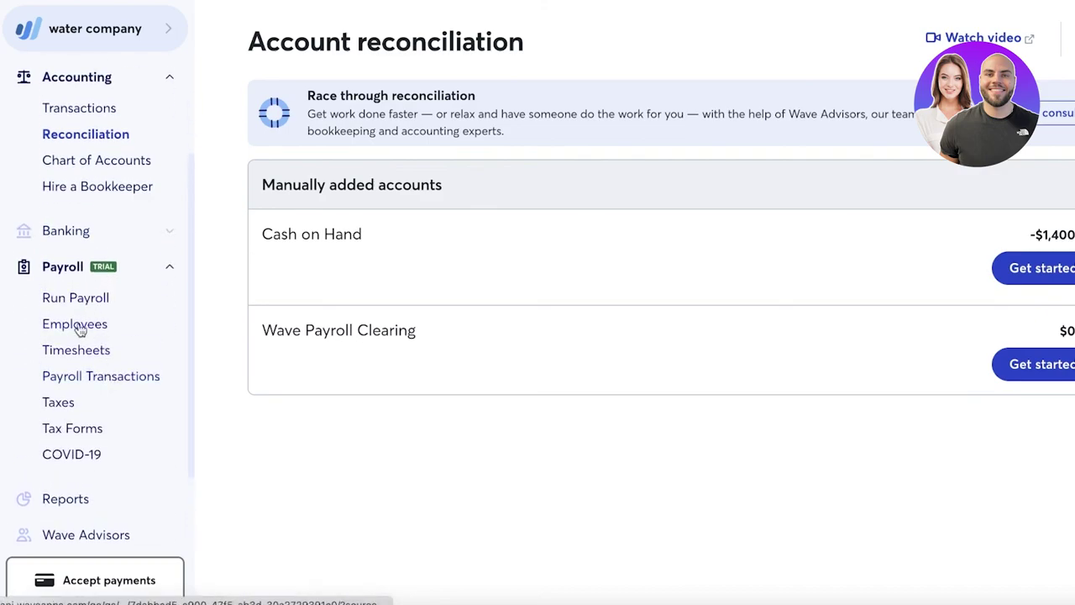
scroll(152, 428, "down", 1)
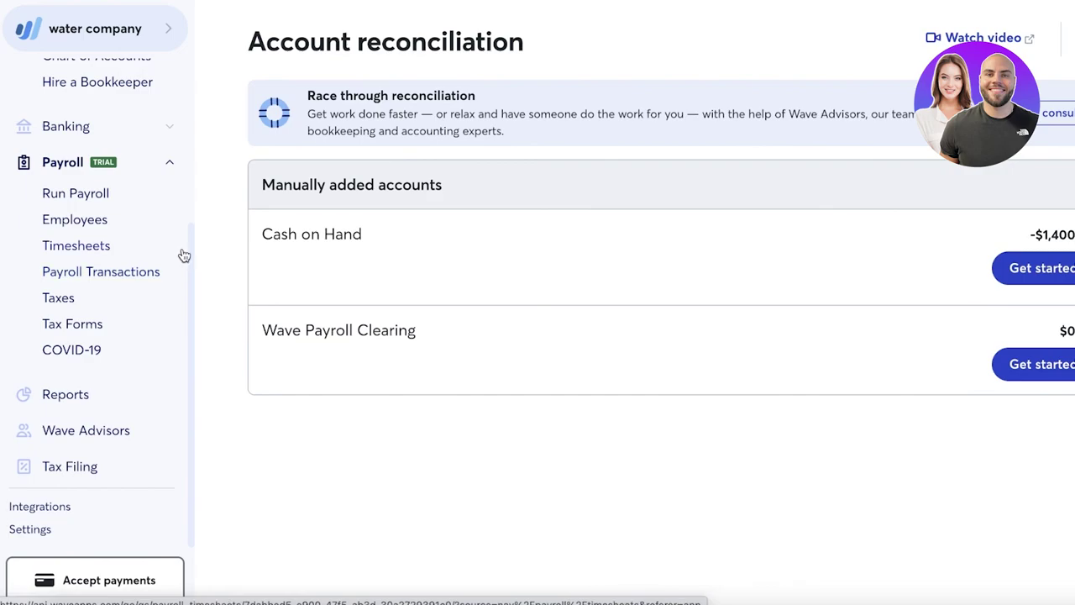
scroll(126, 277, "up", 3)
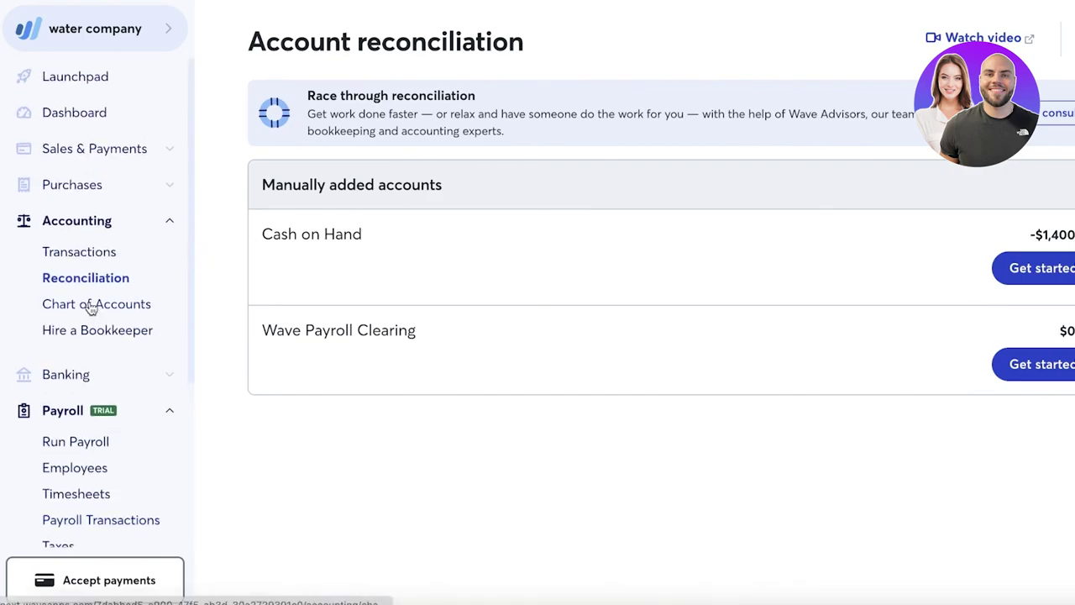